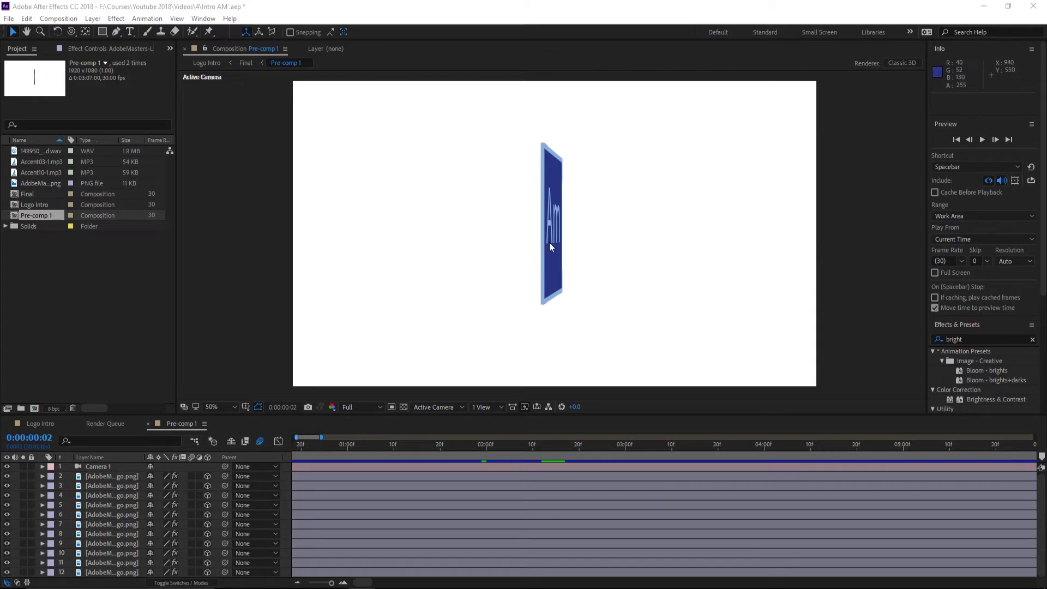
In Pre-comp 1, hide logo layers 3–12 and rotate the layer 2 logo edge-on.
{"action": "left_click", "coordinate": [104, 487]}
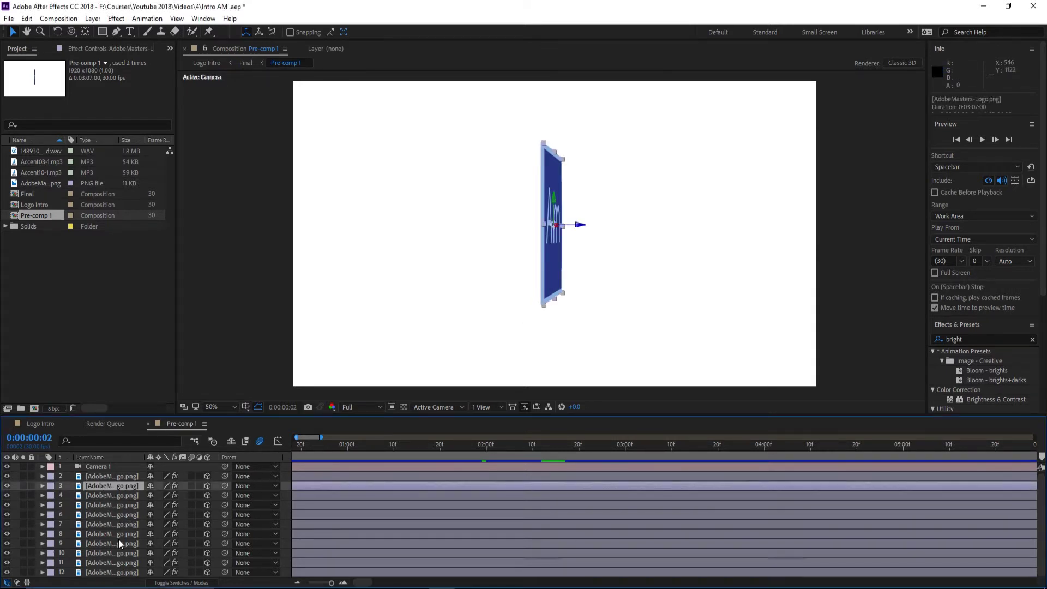
{"action": "left_click", "coordinate": [114, 572], "text": "shift"}
{"action": "left_click", "coordinate": [9, 491]}
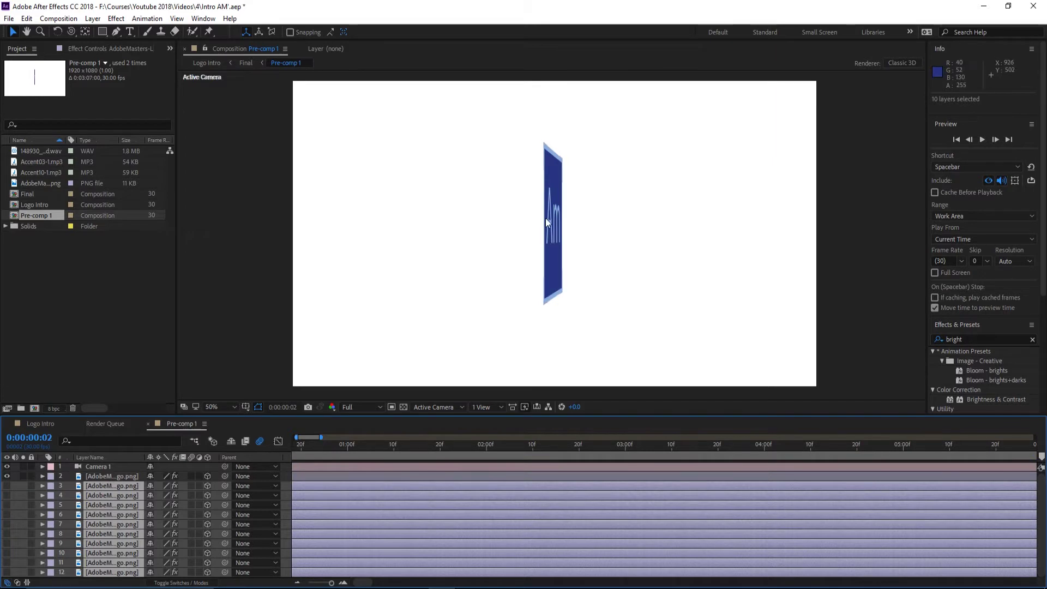
{"action": "left_click", "coordinate": [552, 178]}
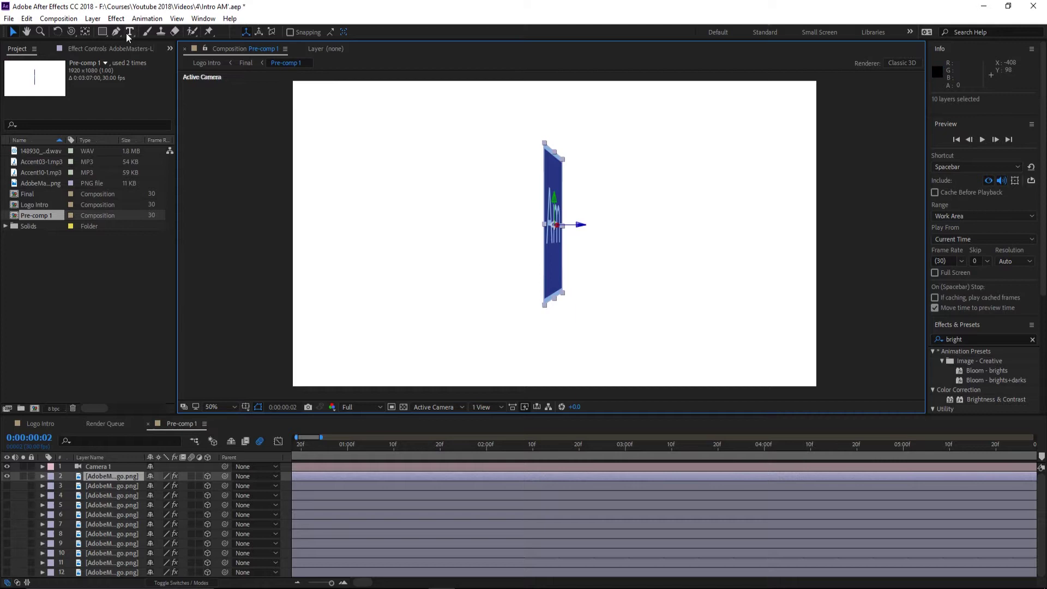
{"action": "left_click", "coordinate": [58, 32]}
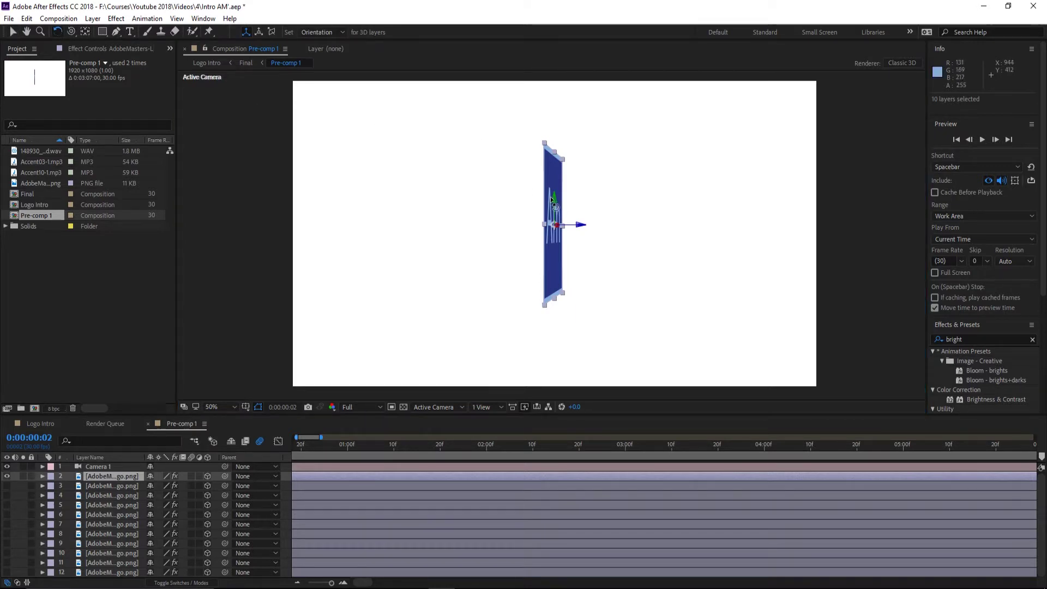
{"action": "left_click_drag", "start_coordinate": [552, 196], "coordinate": [557, 197]}
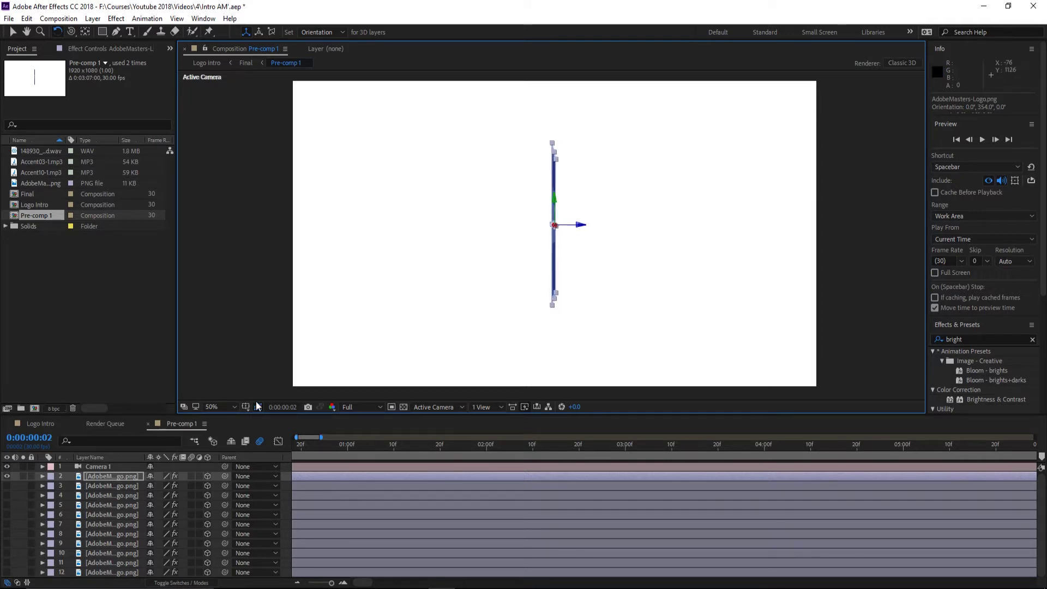
Undo to restore the hidden logo layers, then deselect all layers.
{"action": "key", "text": "ctrl+z"}
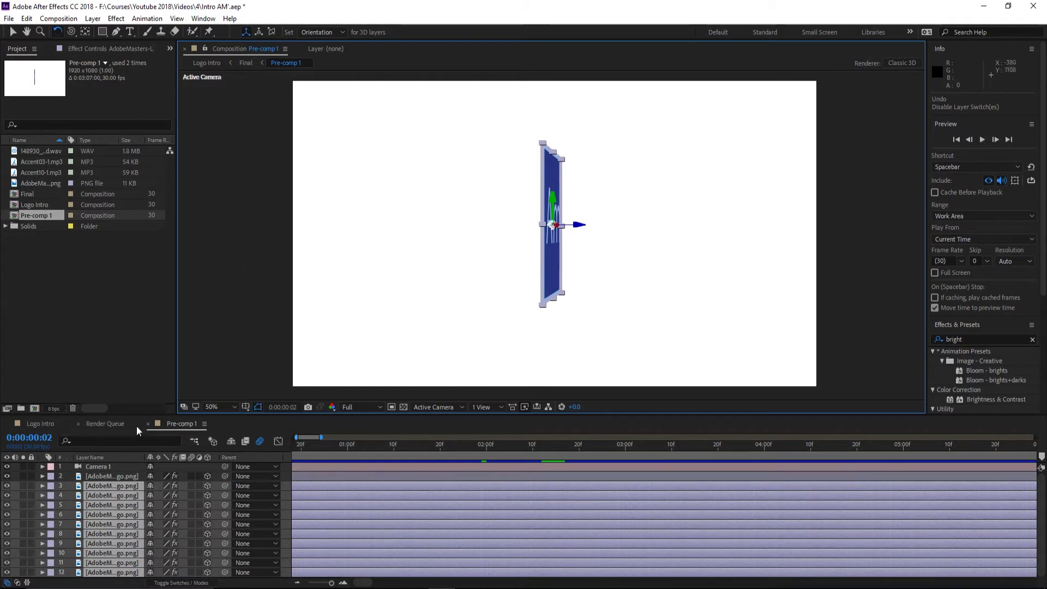
{"action": "left_click", "coordinate": [311, 429]}
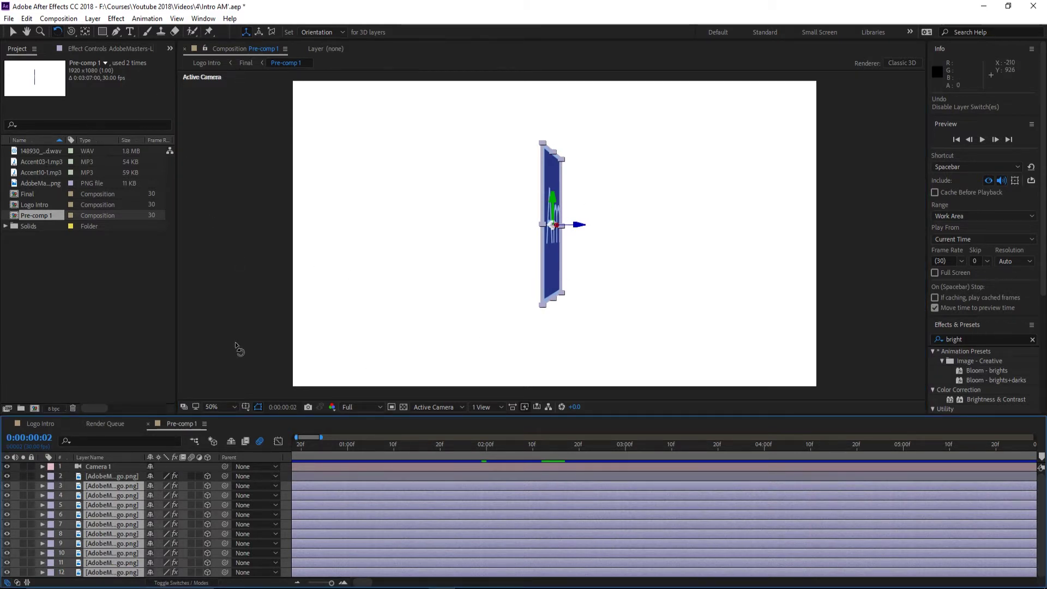
{"action": "left_click", "coordinate": [13, 31]}
{"action": "left_click", "coordinate": [288, 194]}
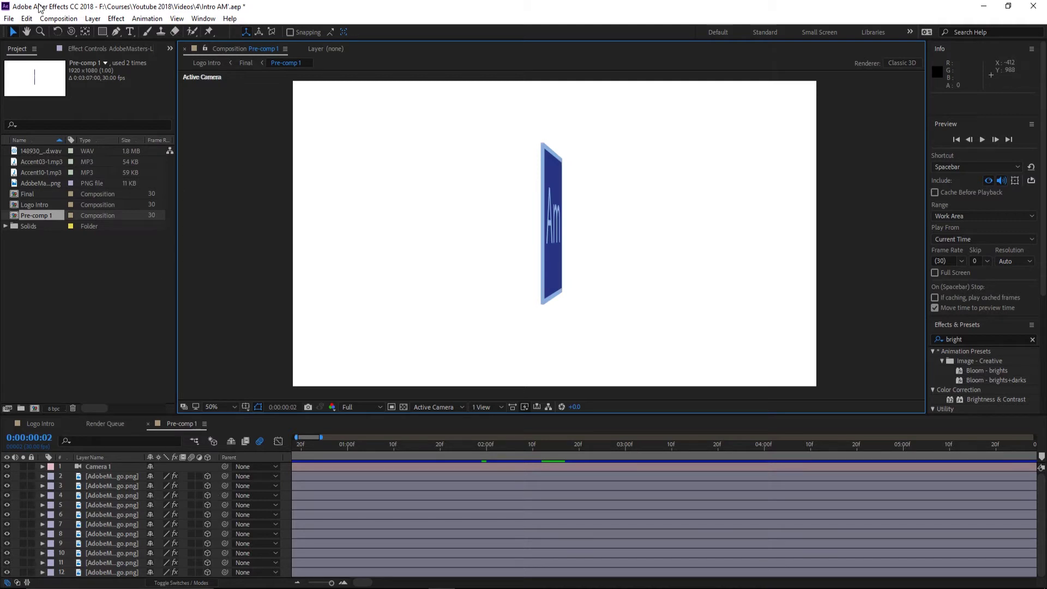
Create a new 1920×1080 composition named Comp 1 with the default settings.
{"action": "left_click", "coordinate": [9, 18]}
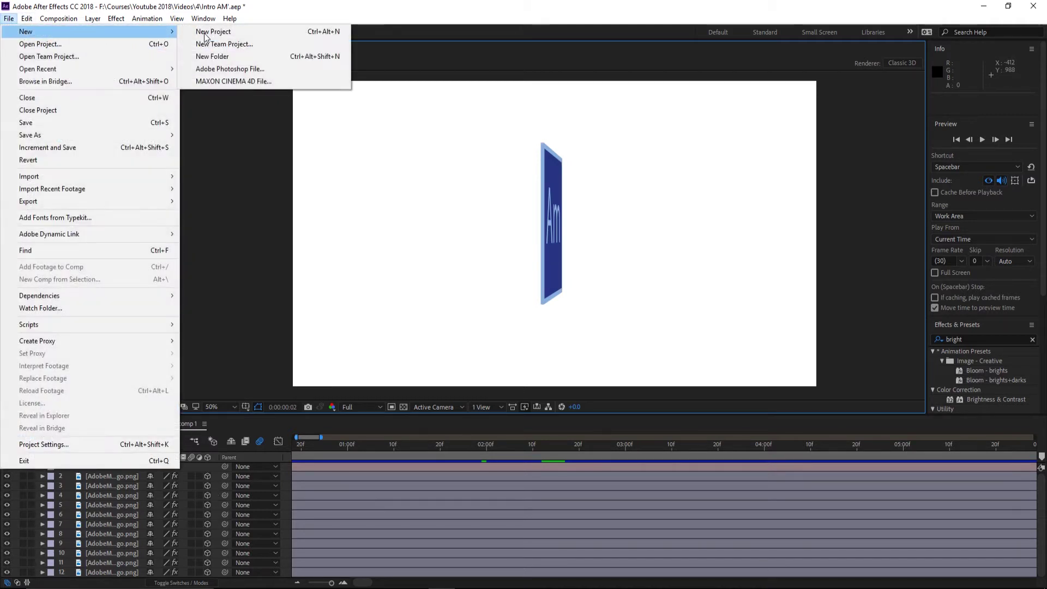
{"action": "left_click", "coordinate": [65, 31]}
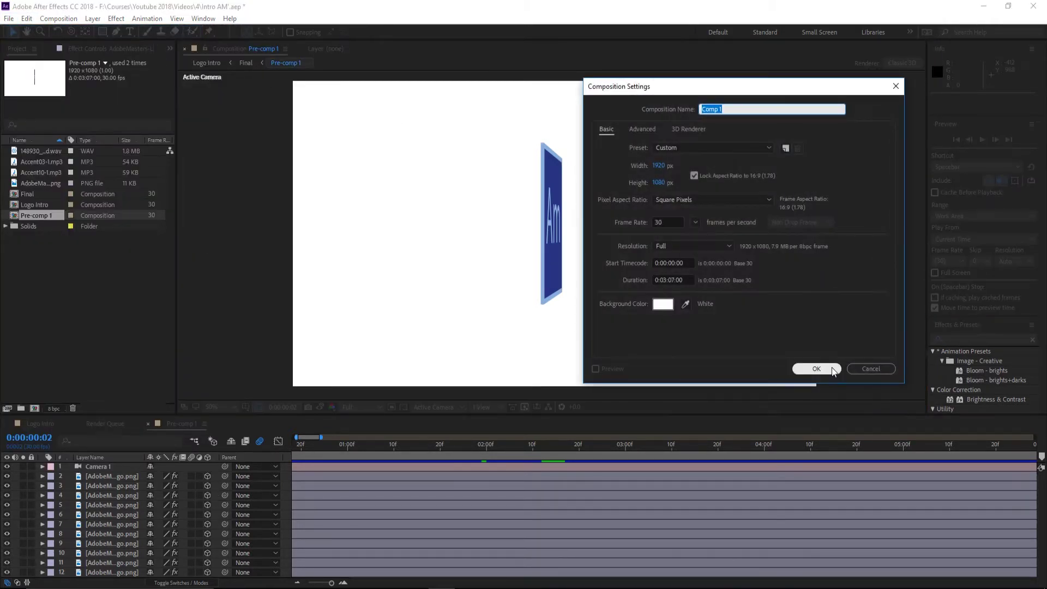
{"action": "left_click", "coordinate": [813, 368]}
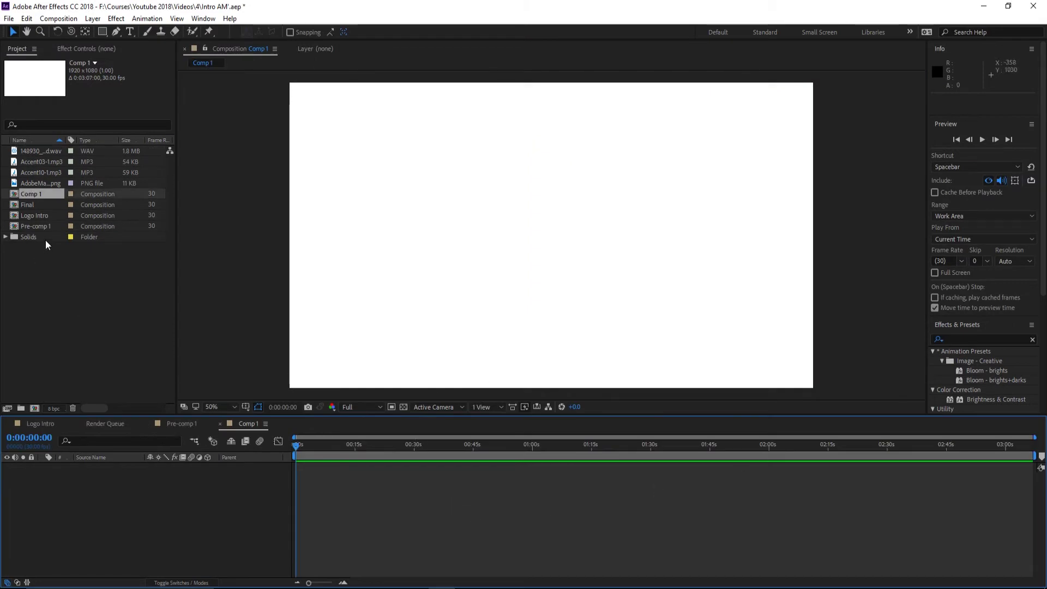
Add AdobeMasters-Logo.png from the Project panel as a layer in Comp 1.
{"action": "left_click", "coordinate": [37, 183]}
{"action": "left_click_drag", "start_coordinate": [37, 185], "coordinate": [290, 509]}
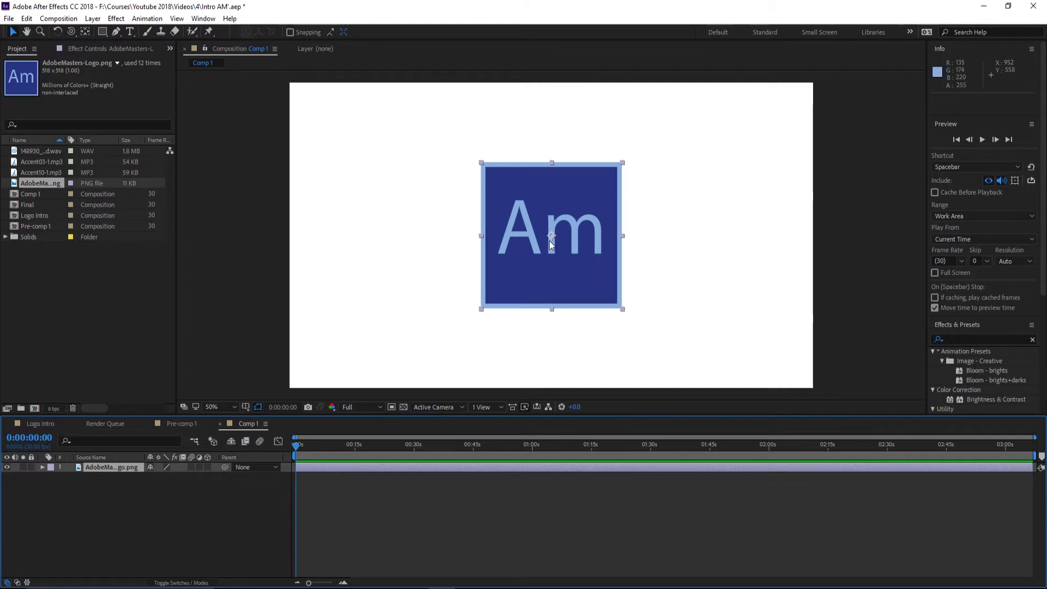
{"action": "left_click", "coordinate": [522, 506]}
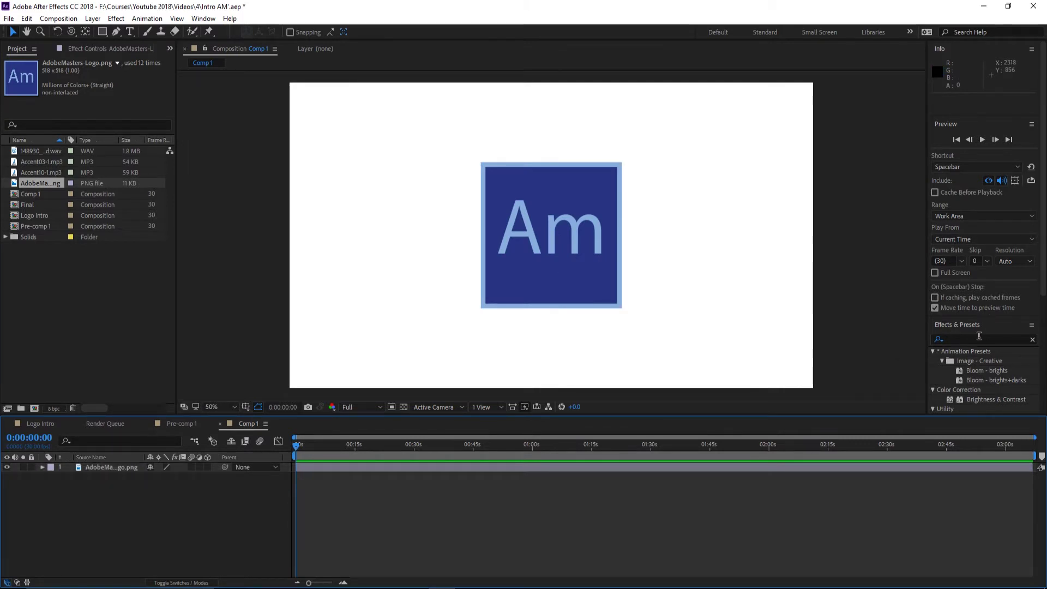
Search Effects & Presets for 'sep' and apply Separate XYZ Position to the logo layer.
{"action": "left_click", "coordinate": [954, 339]}
{"action": "type", "text": "bright"}
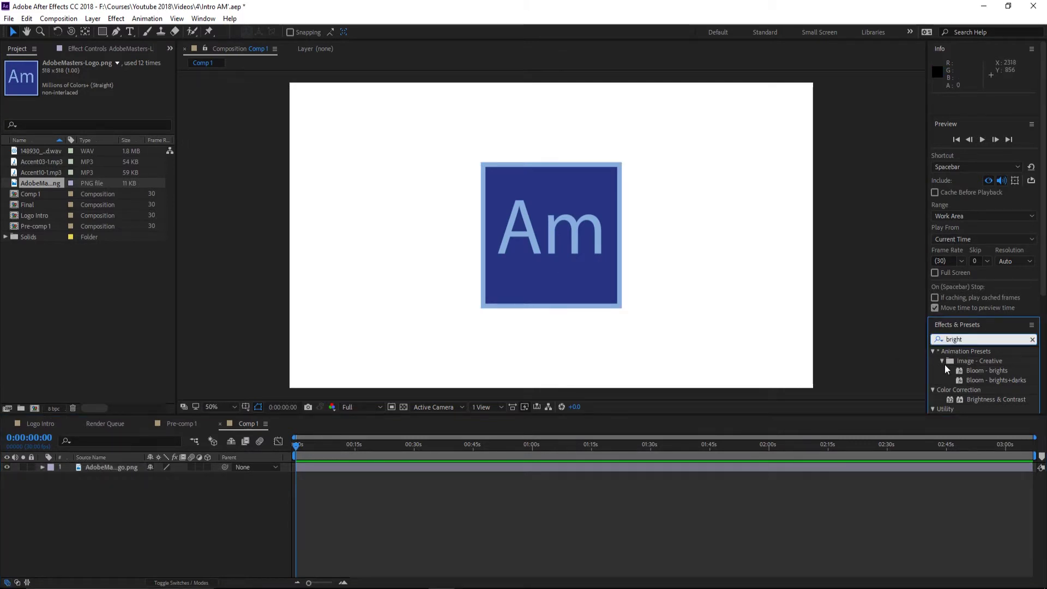
{"action": "key", "text": "BackSpace"}
{"action": "key", "text": "BackSpace"}
{"action": "key", "text": "BackSpace"}
{"action": "key", "text": "BackSpace"}
{"action": "key", "text": "BackSpace"}
{"action": "key", "text": "BackSpace"}
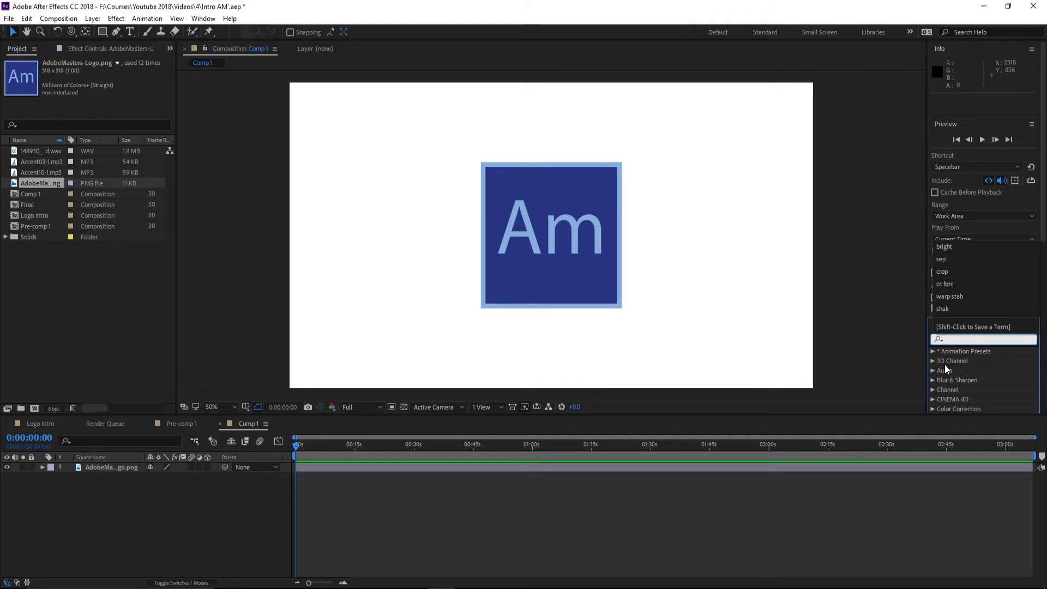
{"action": "type", "text": "sep"}
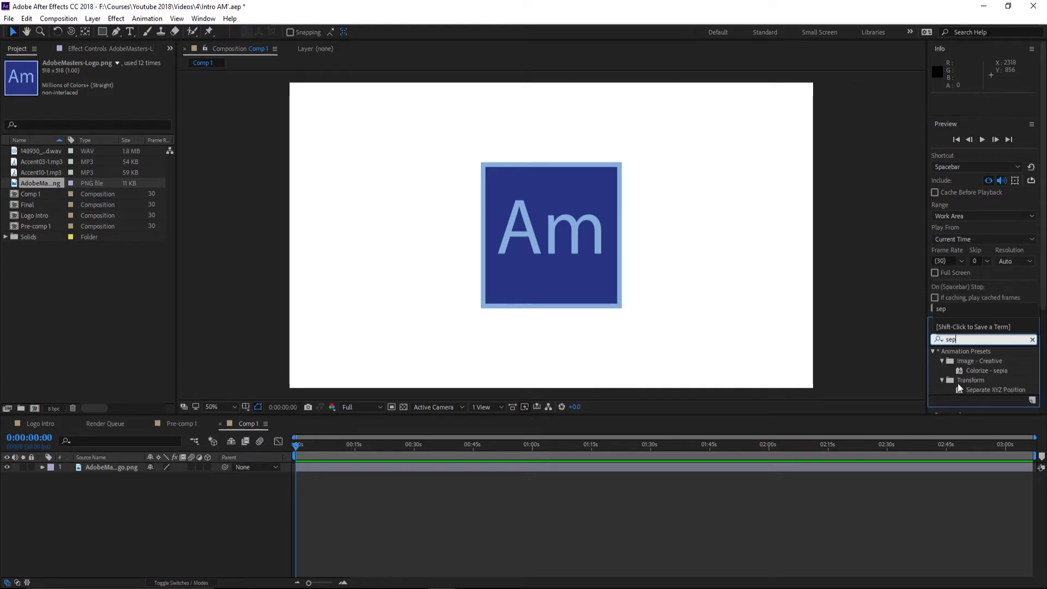
{"action": "left_click", "coordinate": [978, 388]}
{"action": "scroll", "coordinate": [987, 388], "scroll_direction": "down", "scroll_amount": 1}
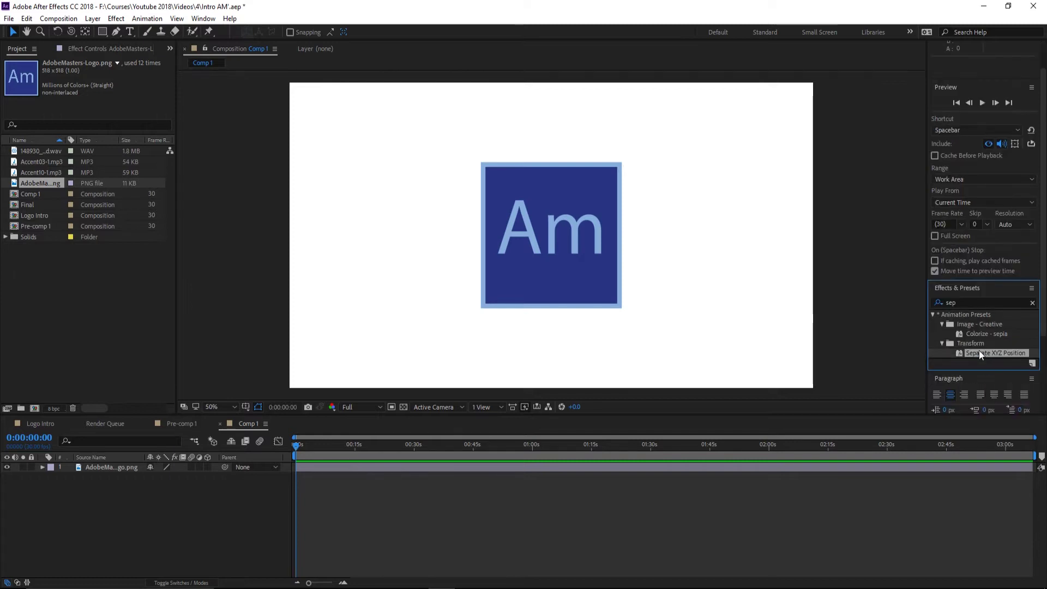
{"action": "left_click_drag", "start_coordinate": [976, 355], "coordinate": [522, 263]}
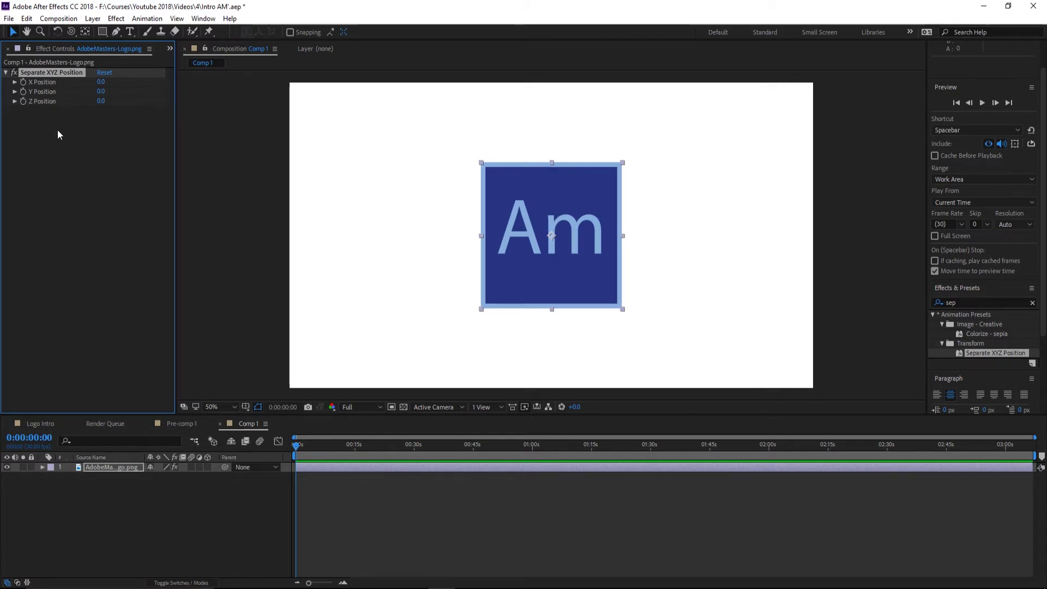
Give the logo layer's Z Position the expression index-1, then collapse the layer.
{"action": "left_click", "coordinate": [46, 466]}
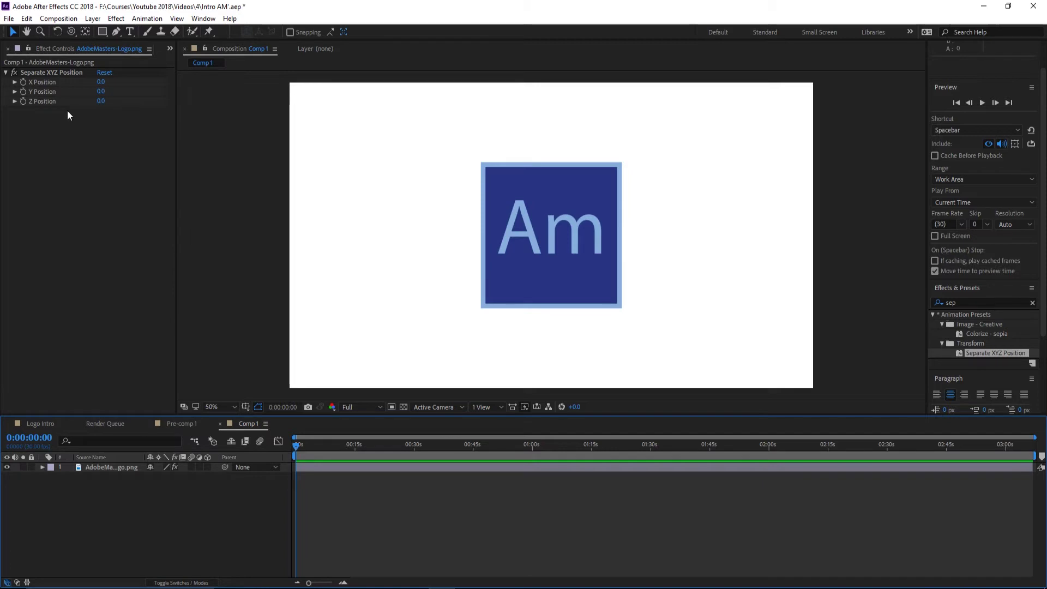
{"action": "left_click", "coordinate": [23, 103], "text": "alt"}
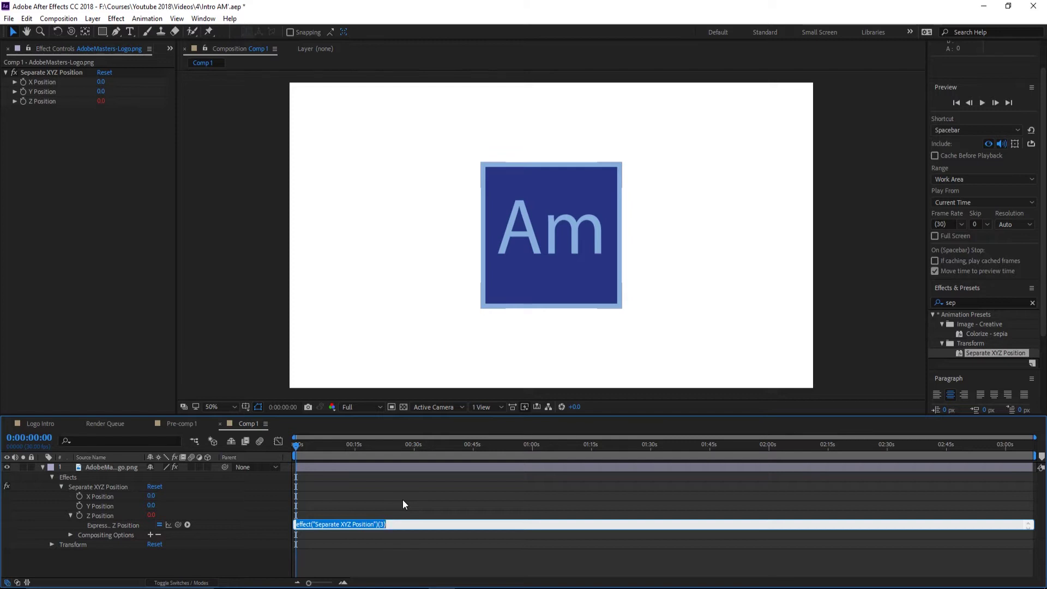
{"action": "type", "text": "index"}
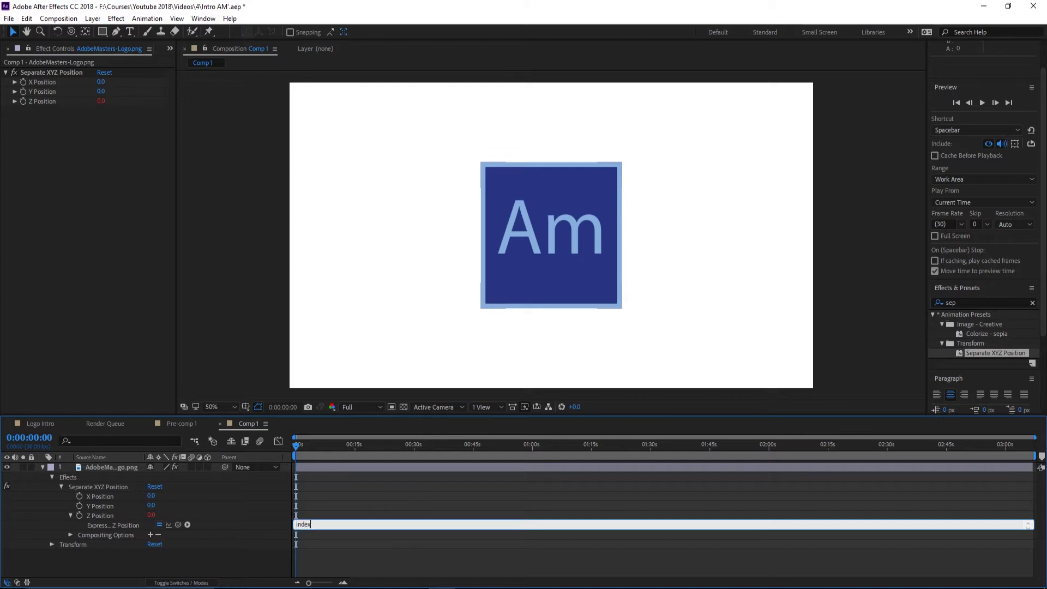
{"action": "type", "text": "-1"}
{"action": "key", "text": "Return"}
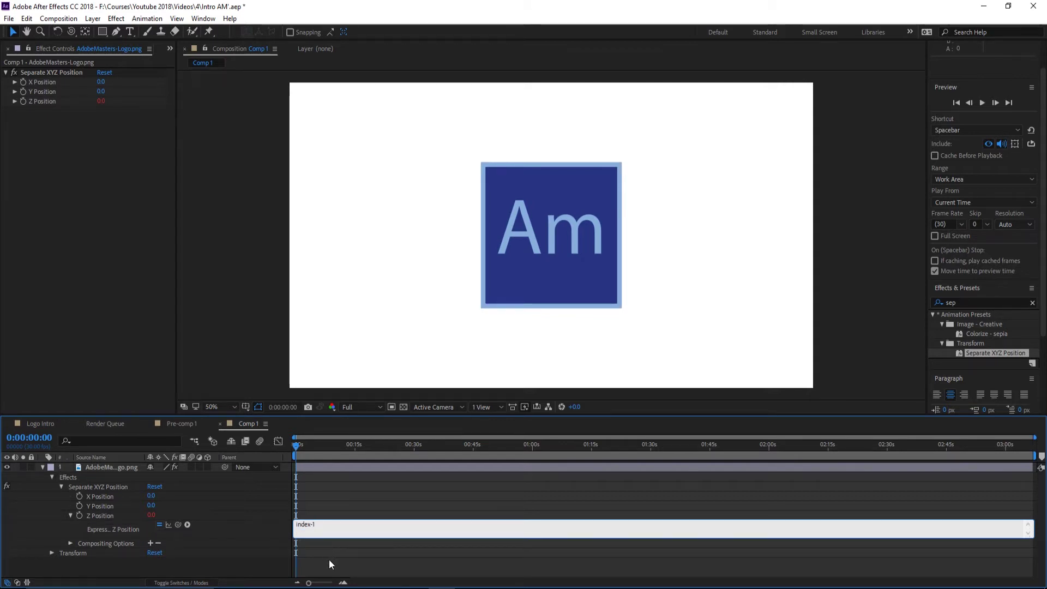
{"action": "left_click", "coordinate": [329, 560]}
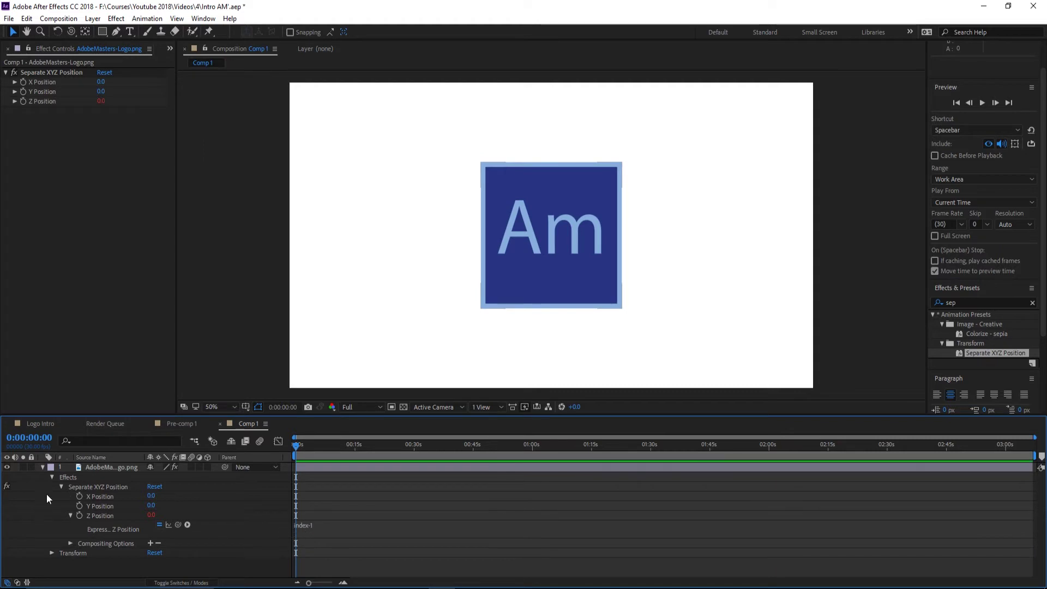
{"action": "left_click", "coordinate": [43, 467]}
Duplicate the logo layer repeatedly with Ctrl+D until there are 50 copies.
{"action": "left_click", "coordinate": [79, 469]}
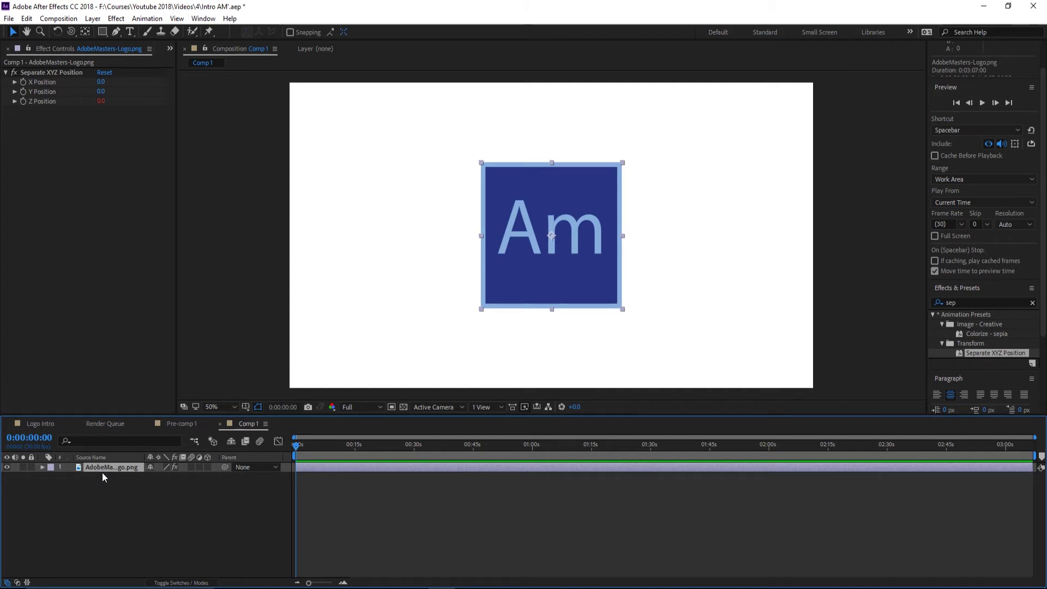
{"action": "key", "text": "ctrl+d"}
{"action": "key", "text": "ctrl+d"}
{"action": "key", "text": "ctrl+d"}
{"action": "key", "text": "ctrl+d"}
{"action": "key", "text": "ctrl+d"}
{"action": "key", "text": "ctrl+d"}
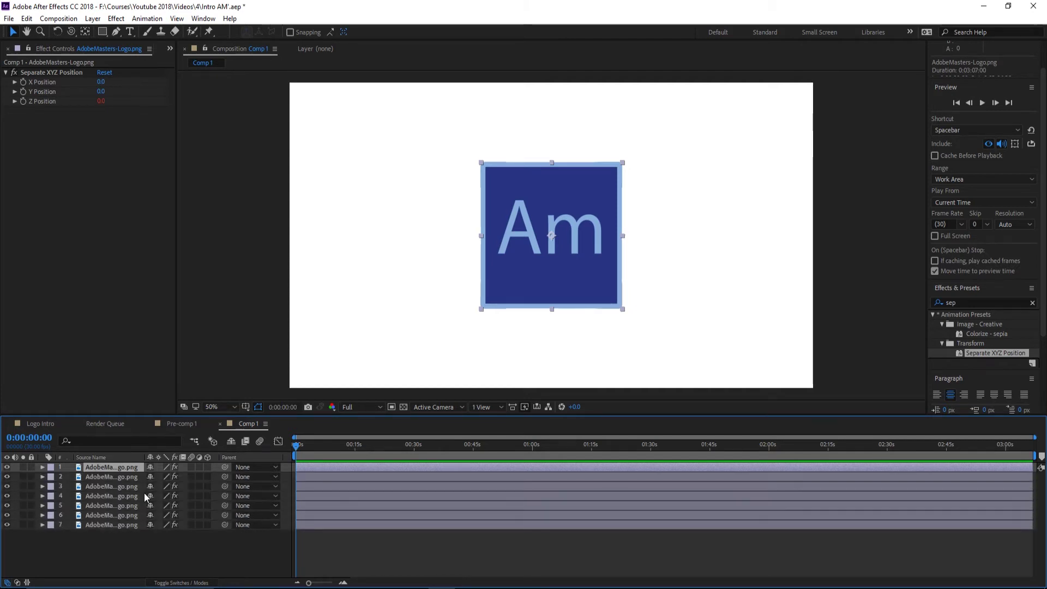
{"action": "key", "text": "ctrl+d"}
{"action": "key", "text": "ctrl+d"}
{"action": "key", "text": "ctrl+d"}
{"action": "key", "text": "ctrl+d"}
{"action": "key", "text": "ctrl+d"}
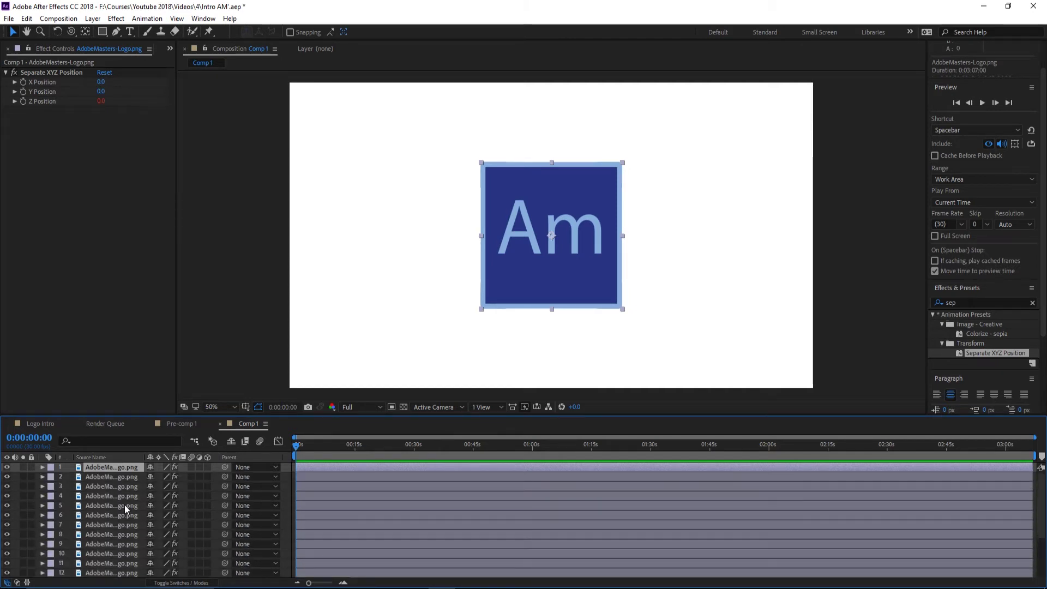
{"action": "key", "text": "ctrl+d"}
{"action": "key", "text": "ctrl+d"}
{"action": "key", "text": "ctrl+d"}
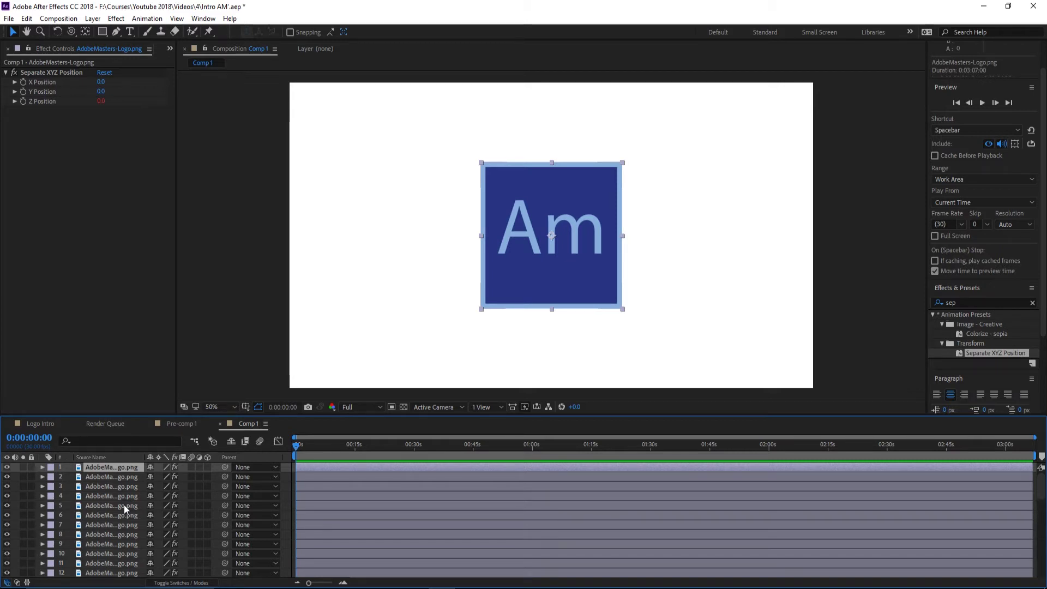
{"action": "left_click_drag", "start_coordinate": [1040, 492], "coordinate": [1039, 576]}
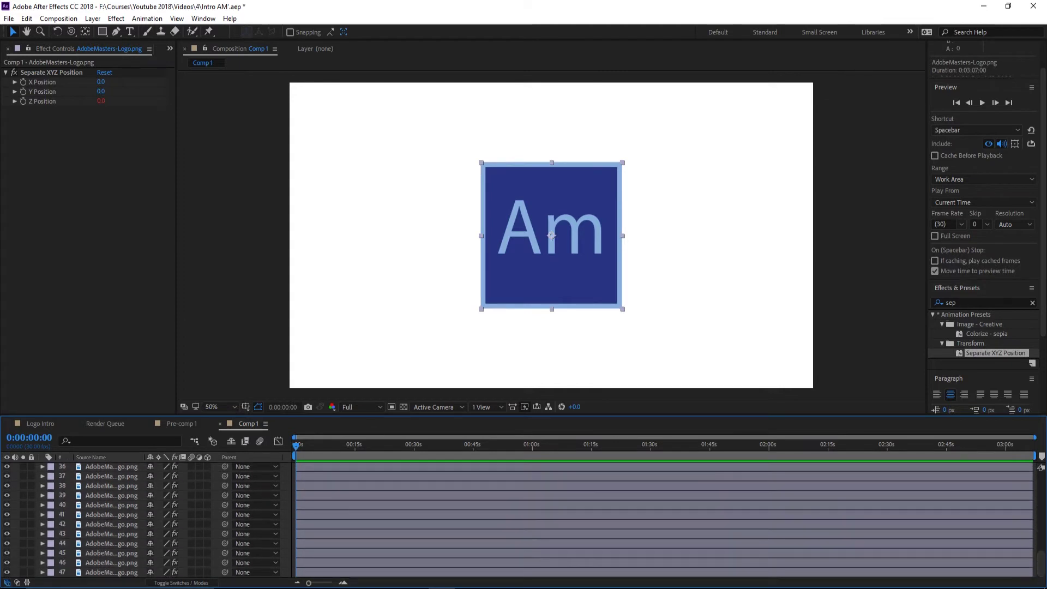
Check the Z Position values of layers 47 and 50 at the bottom of the stack.
{"action": "left_click", "coordinate": [91, 571]}
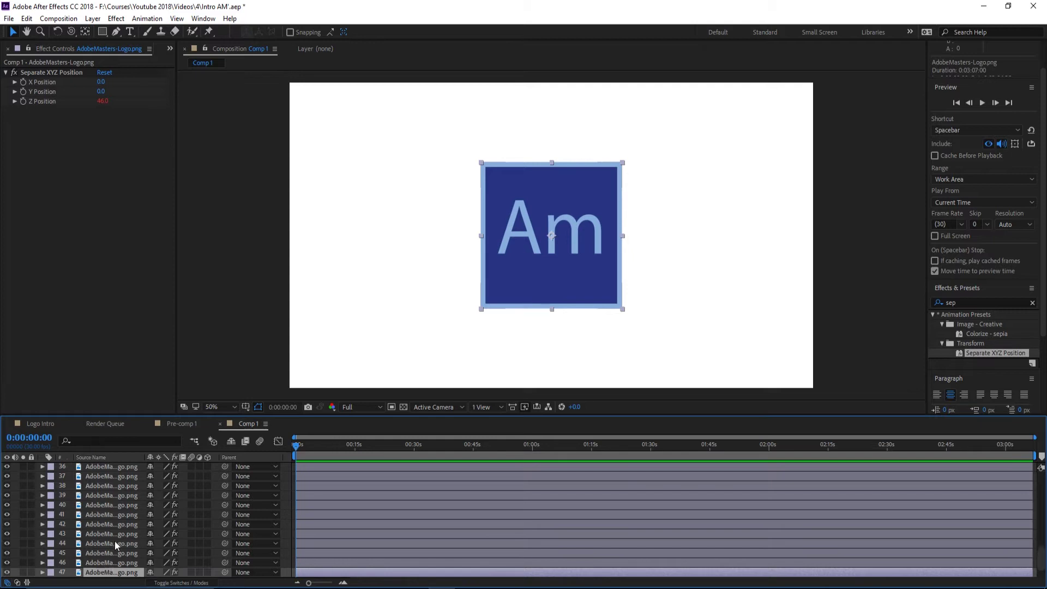
{"action": "scroll", "coordinate": [115, 542], "scroll_direction": "down", "scroll_amount": 1}
{"action": "left_click", "coordinate": [109, 572]}
{"action": "right_click", "coordinate": [110, 572]}
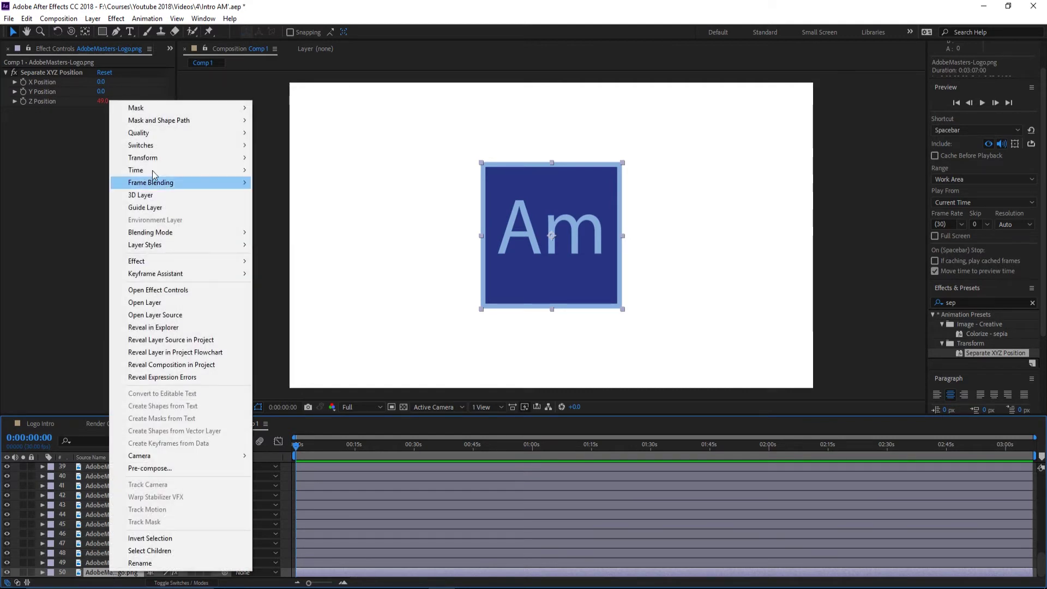
{"action": "left_click", "coordinate": [64, 350]}
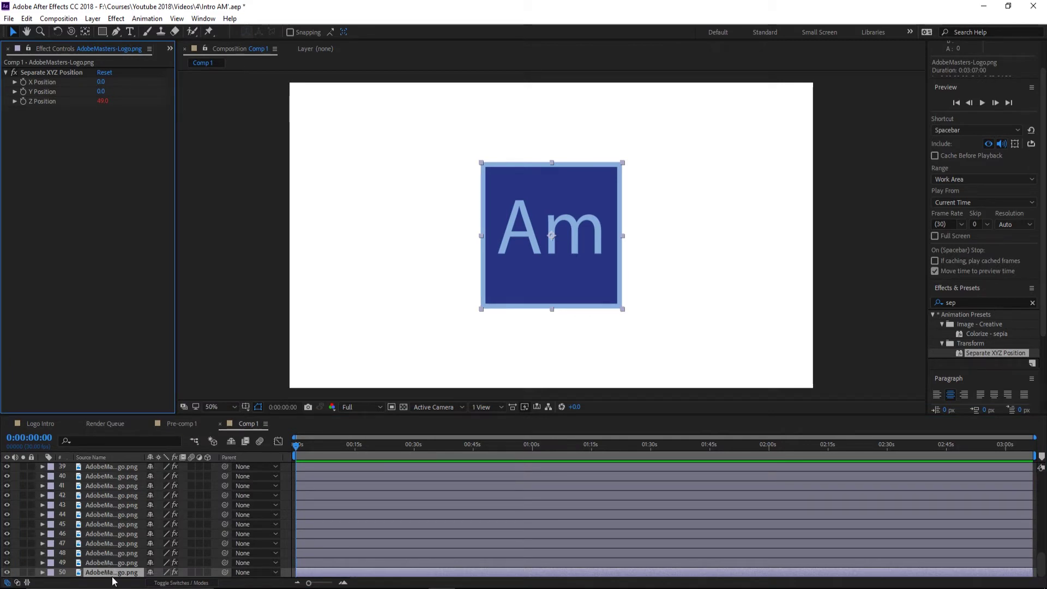
Step through layers 1–6 and 49–50 to confirm Z Position runs from 0 to 49.
{"action": "scroll", "coordinate": [117, 539], "scroll_direction": "up", "scroll_amount": 10}
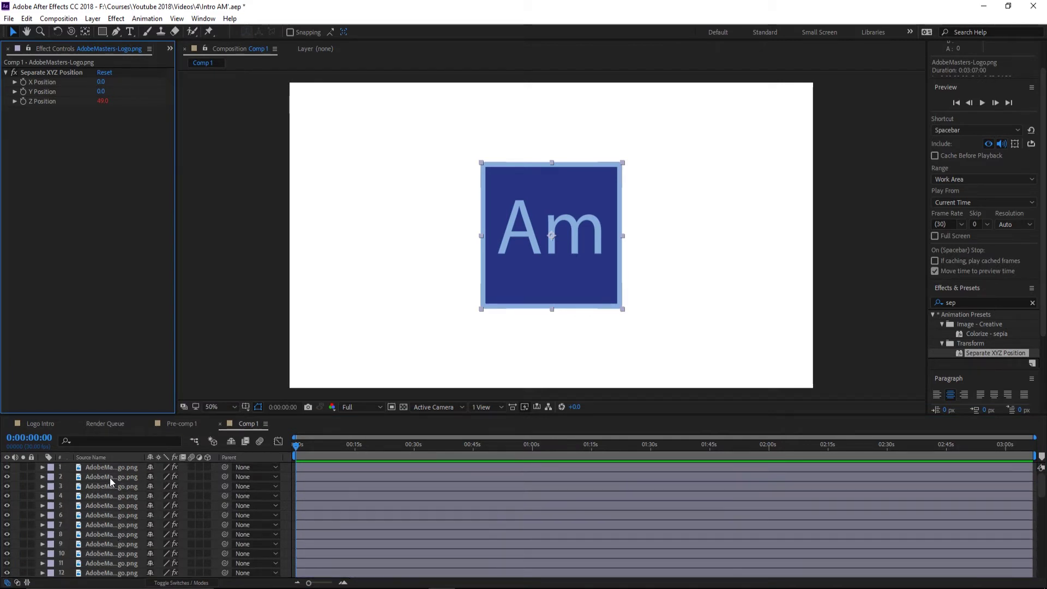
{"action": "left_click", "coordinate": [110, 467]}
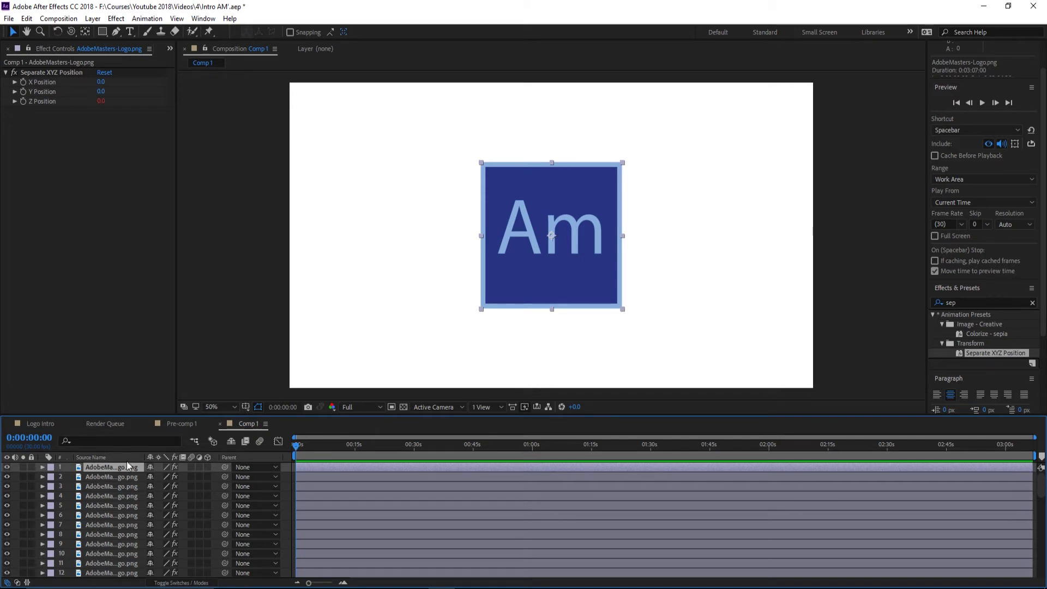
{"action": "left_click", "coordinate": [119, 476]}
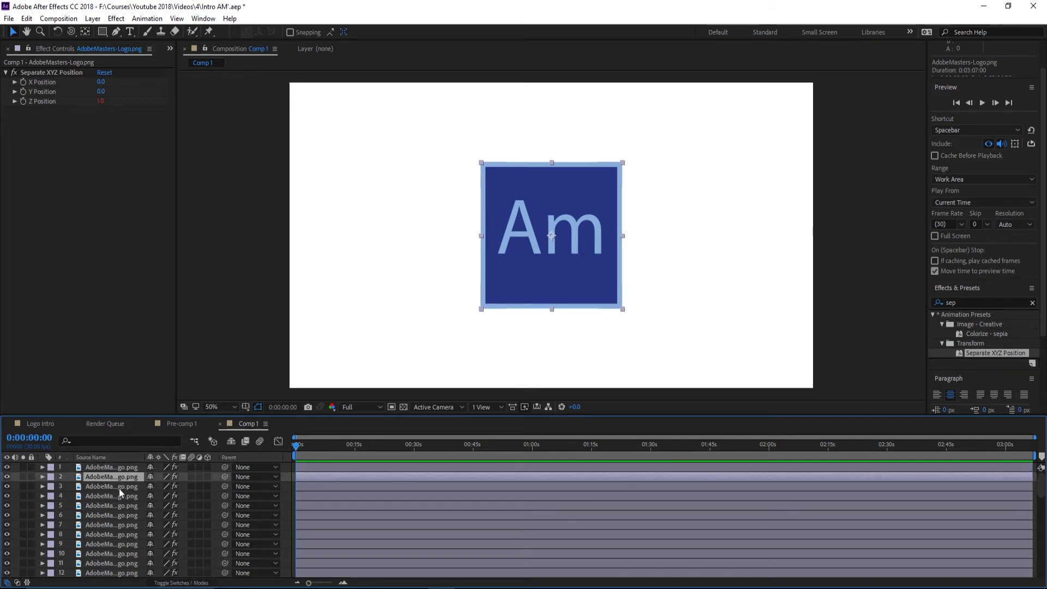
{"action": "left_click", "coordinate": [119, 487]}
{"action": "left_click", "coordinate": [119, 496]}
{"action": "left_click", "coordinate": [119, 505]}
{"action": "left_click", "coordinate": [119, 515]}
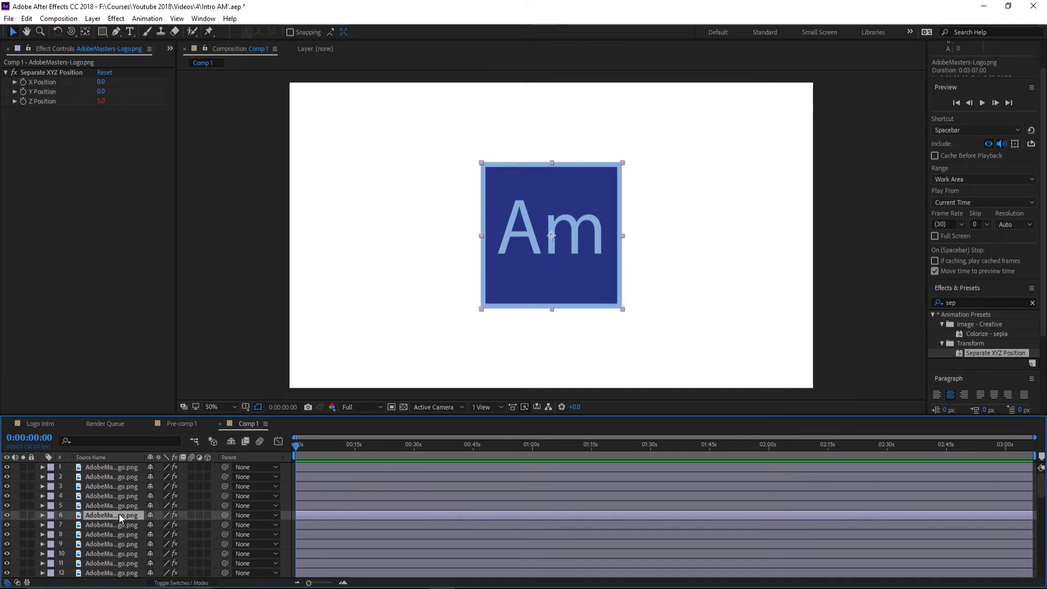
{"action": "scroll", "coordinate": [132, 516], "scroll_direction": "down", "scroll_amount": 6}
{"action": "scroll", "coordinate": [132, 516], "scroll_direction": "down", "scroll_amount": 7}
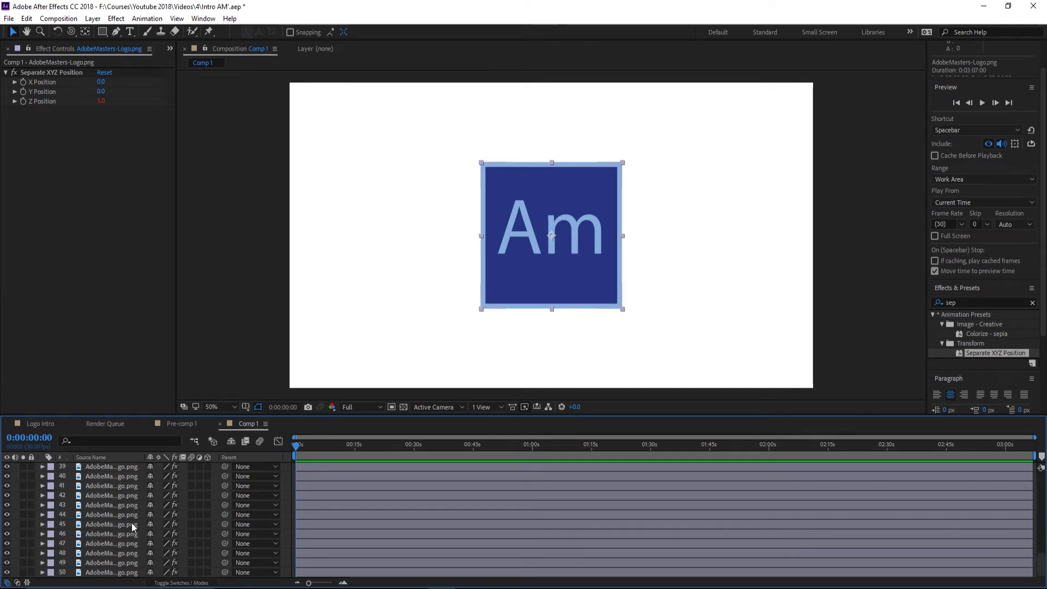
{"action": "left_click", "coordinate": [107, 565]}
{"action": "left_click", "coordinate": [108, 572]}
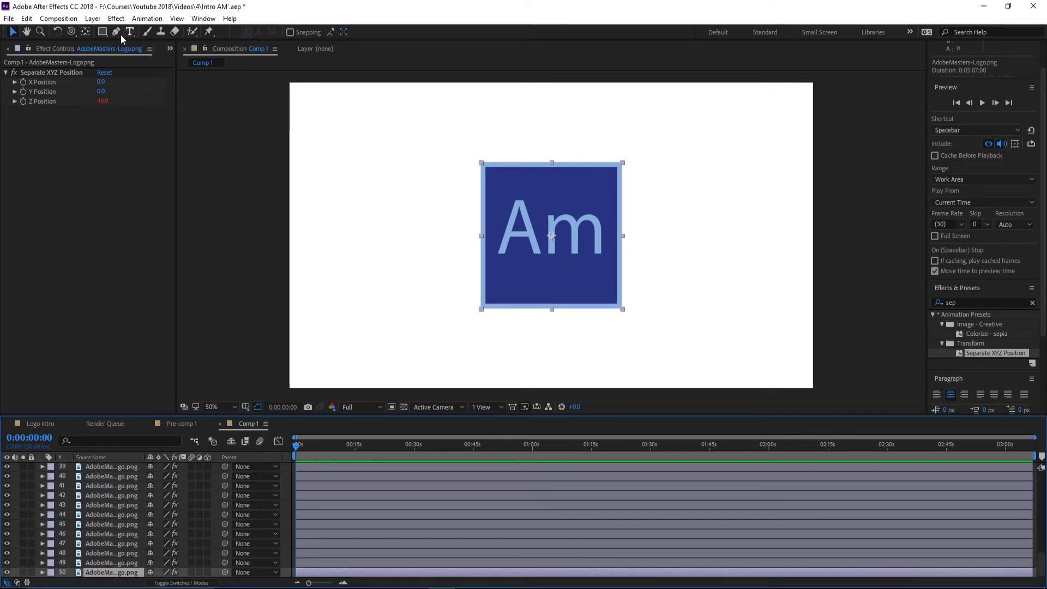
Add Camera 1 with default settings and set the viewer layout to 2 Views - Horizontal.
{"action": "left_click", "coordinate": [10, 19]}
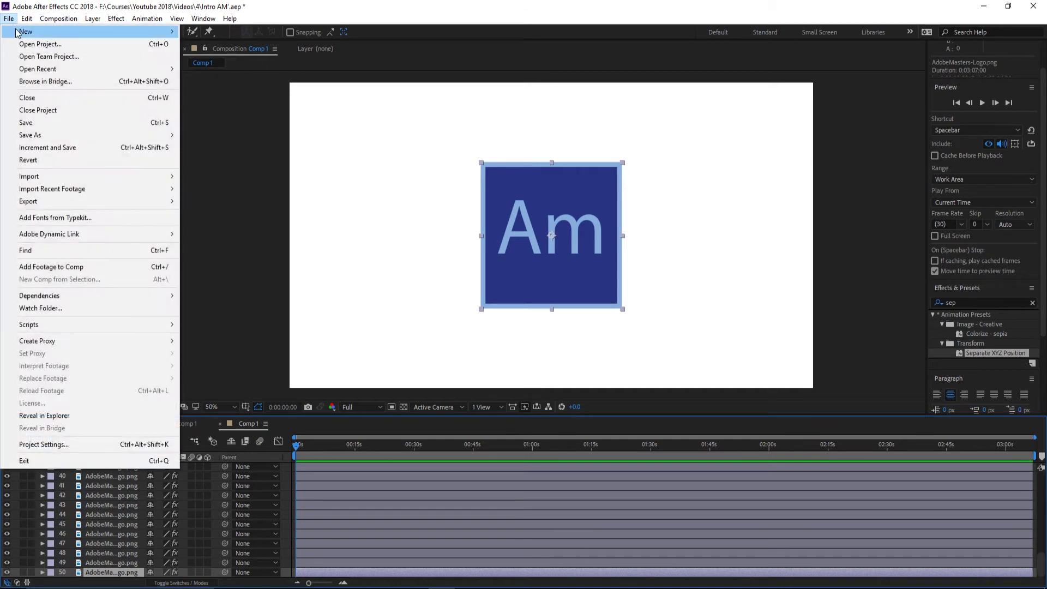
{"action": "mouse_move", "coordinate": [93, 21]}
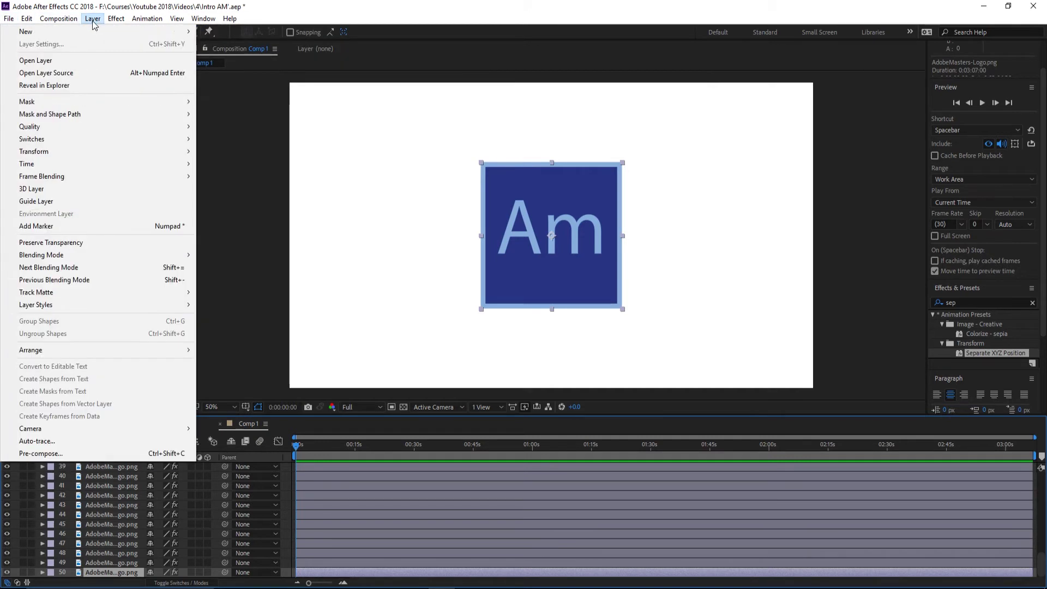
{"action": "left_click", "coordinate": [245, 70]}
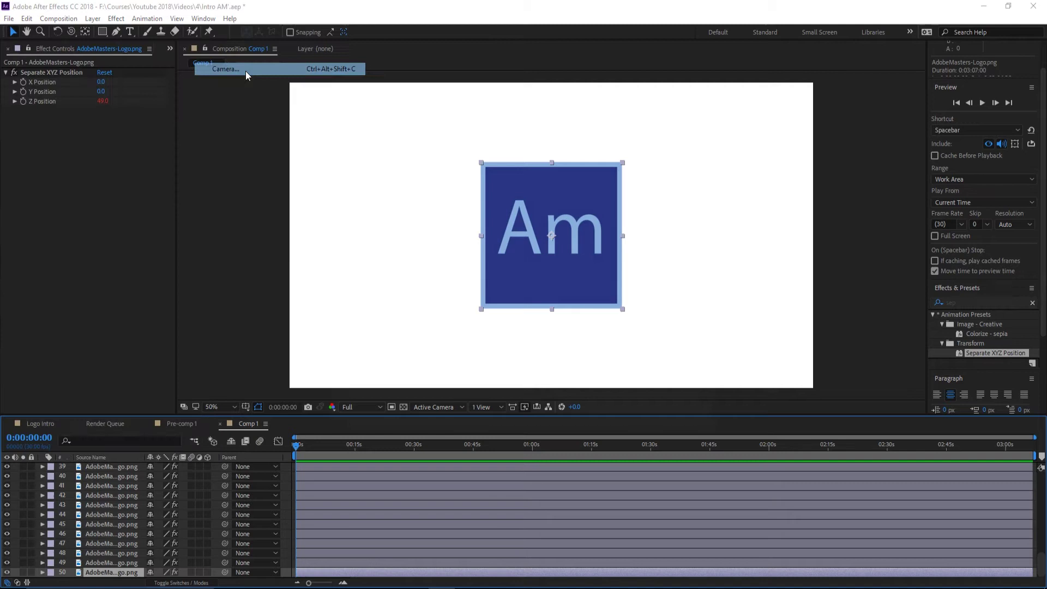
{"action": "left_click", "coordinate": [647, 426]}
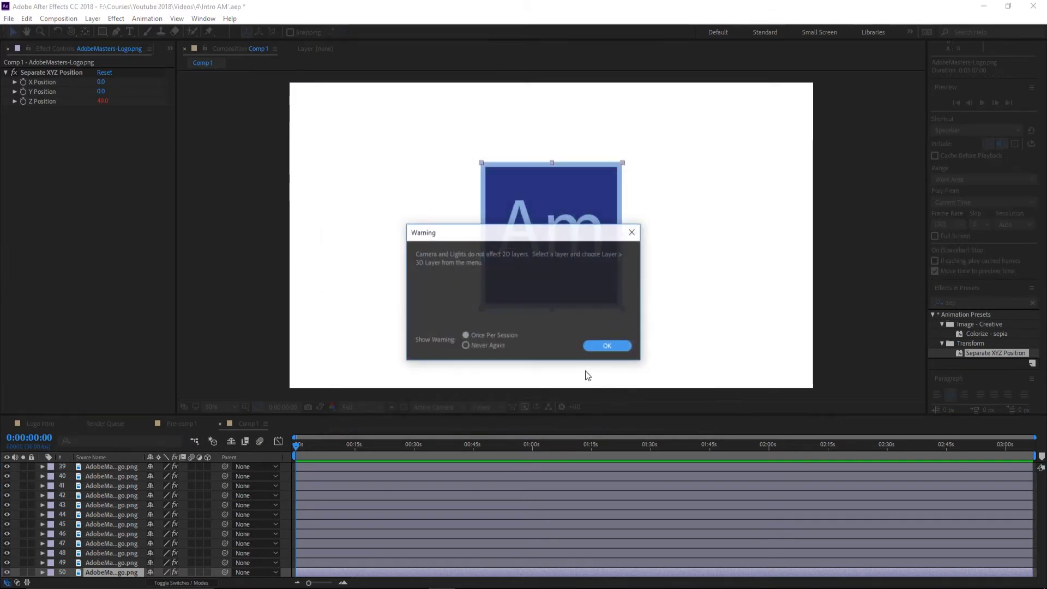
{"action": "left_click", "coordinate": [604, 343]}
{"action": "left_click", "coordinate": [484, 406]}
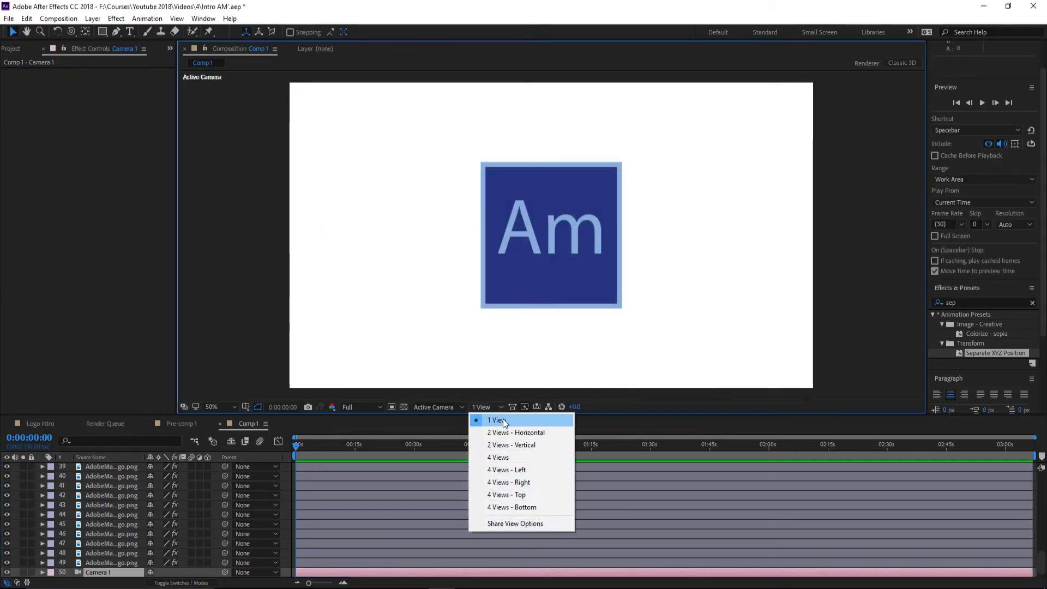
{"action": "left_click", "coordinate": [516, 433]}
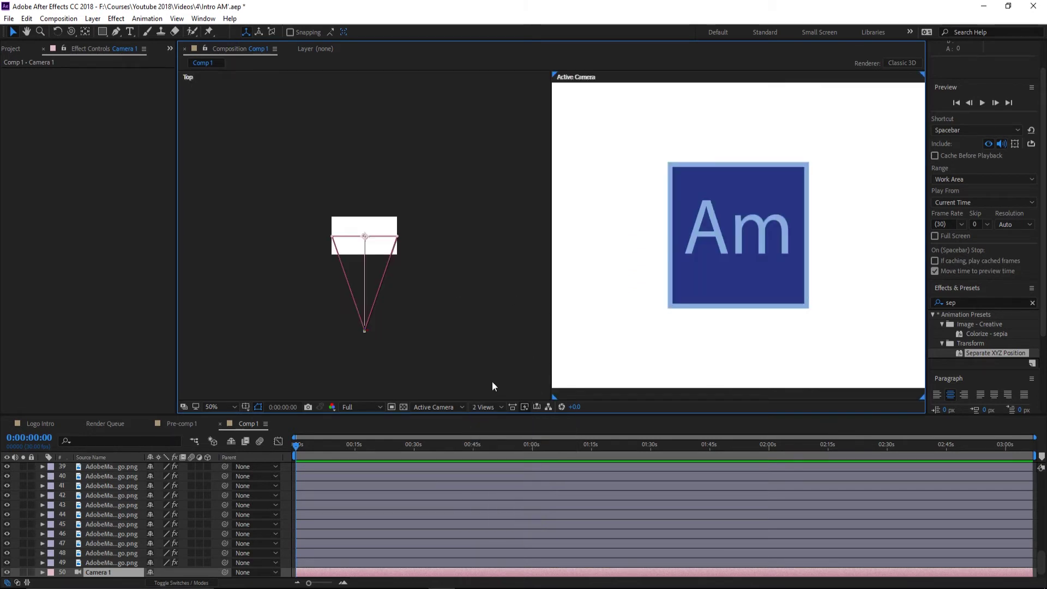
Select the first logo copy and switch between the Top and Active Camera views.
{"action": "left_click", "coordinate": [370, 479]}
{"action": "scroll", "coordinate": [372, 482], "scroll_direction": "up", "scroll_amount": 10}
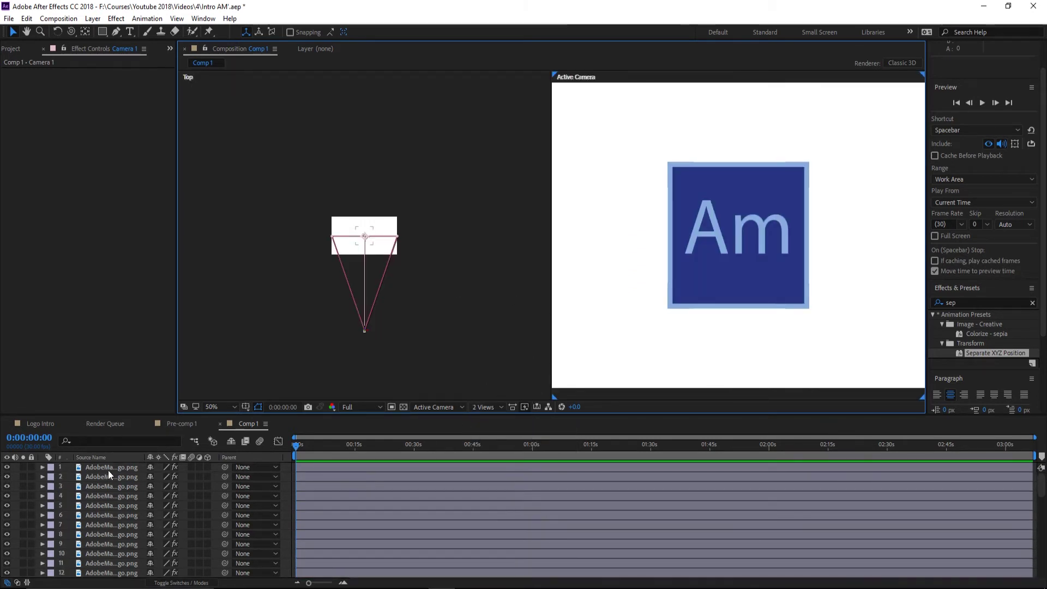
{"action": "left_click", "coordinate": [676, 280]}
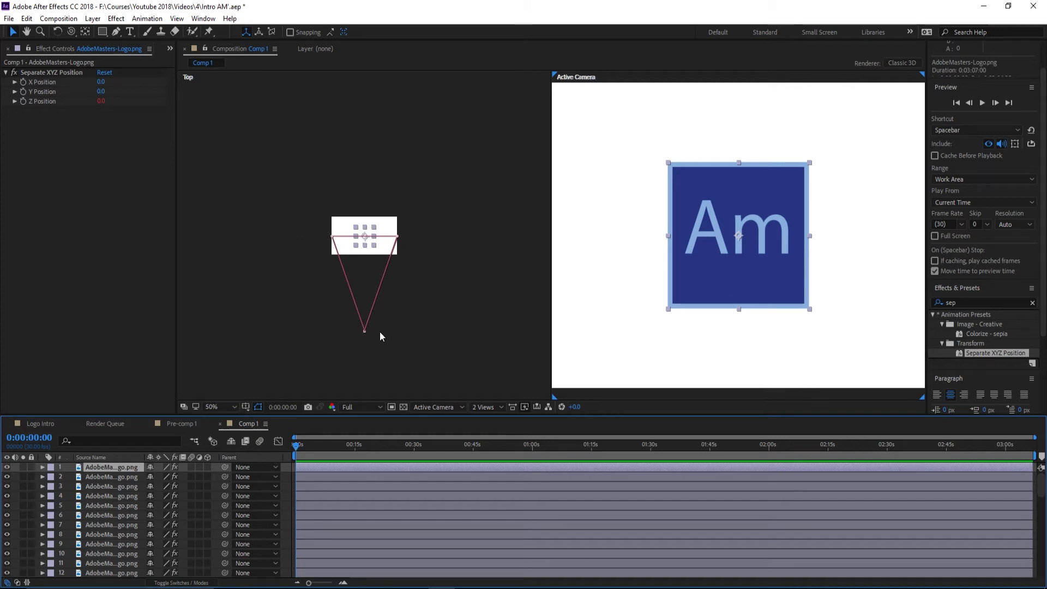
{"action": "left_click", "coordinate": [399, 310]}
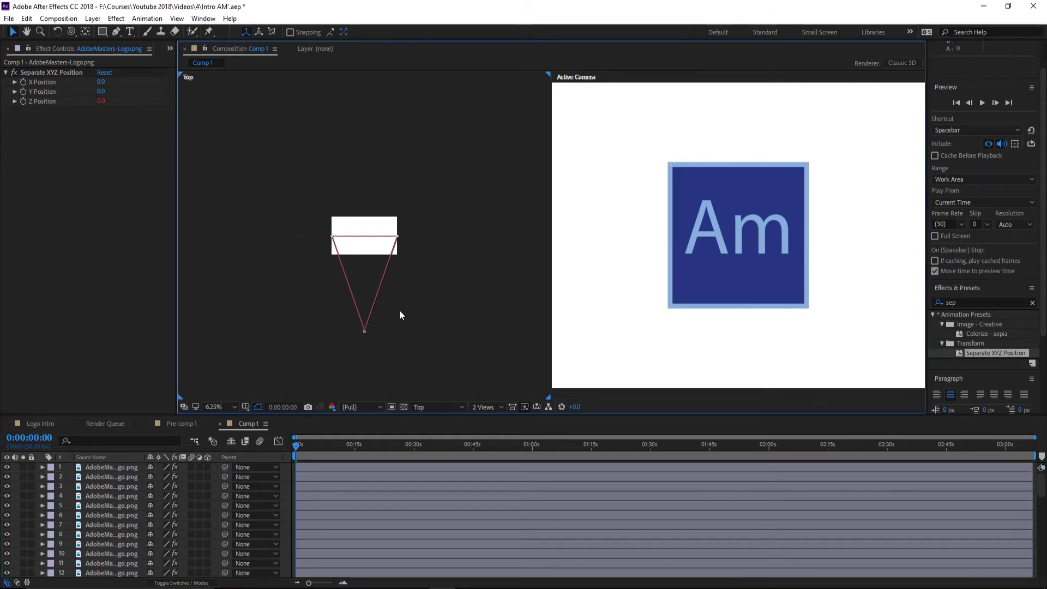
{"action": "left_click", "coordinate": [739, 235]}
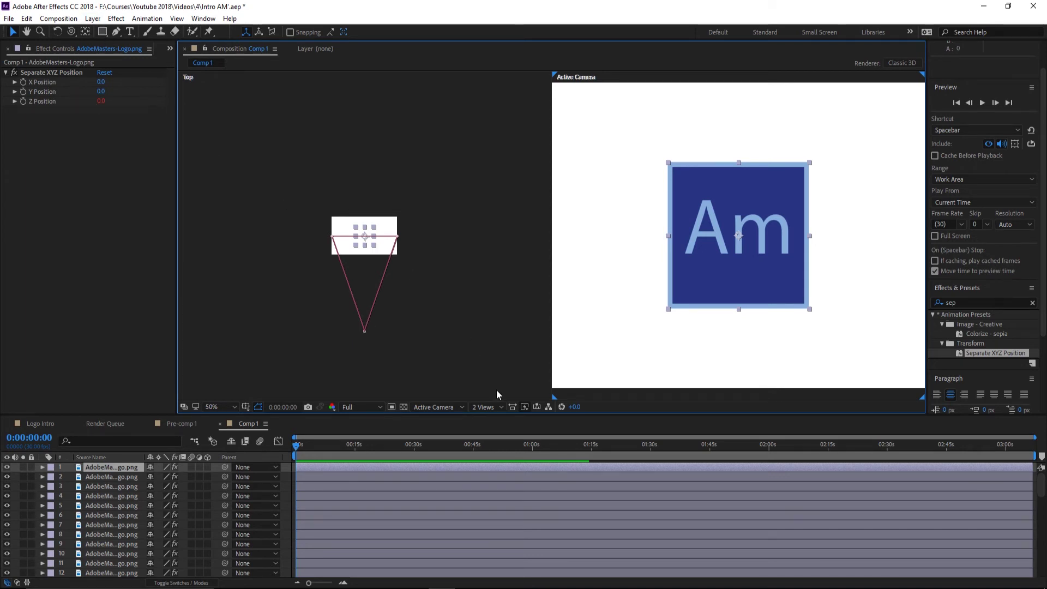
Pan the Top view and drag Camera 1 left and up to about -1040, 540, -1338.7.
{"action": "scroll", "coordinate": [337, 266], "scroll_direction": "up", "scroll_amount": 1}
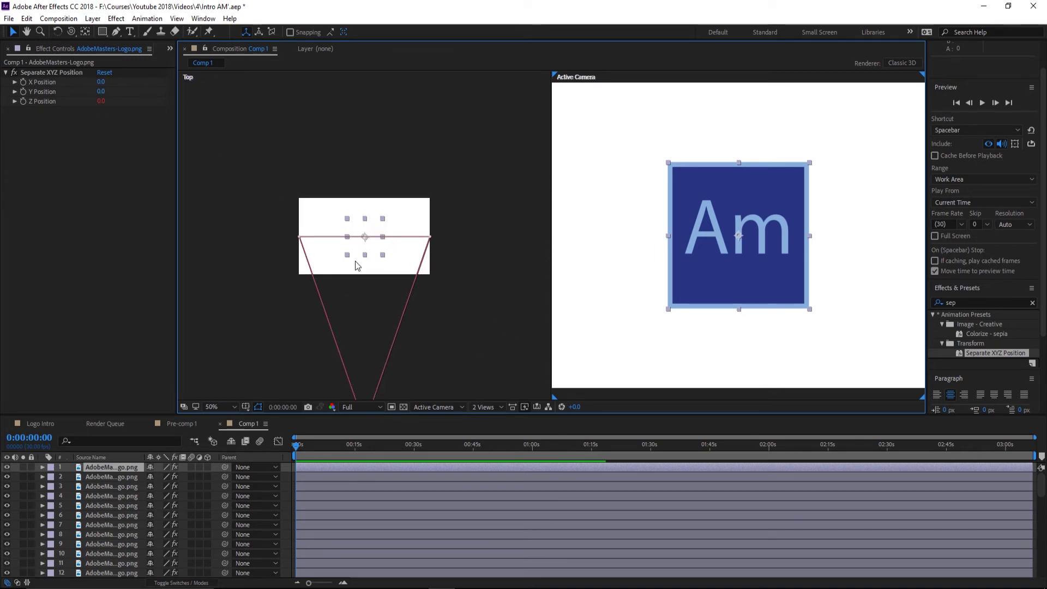
{"action": "left_click", "coordinate": [450, 306]}
{"action": "left_click_drag", "start_coordinate": [456, 367], "coordinate": [457, 294]}
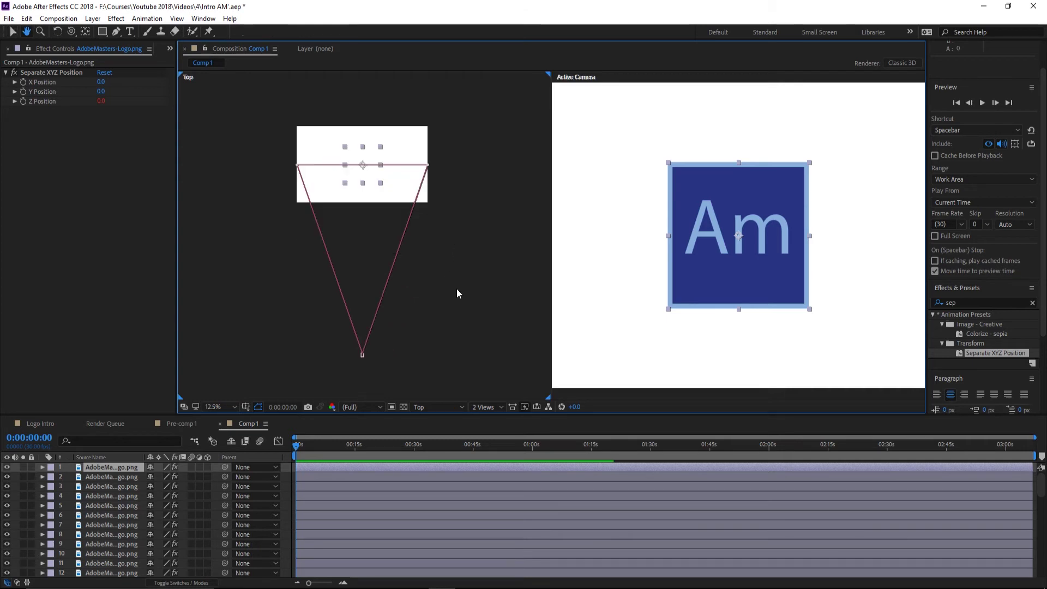
{"action": "left_click", "coordinate": [361, 355]}
{"action": "left_click_drag", "start_coordinate": [354, 359], "coordinate": [287, 328]}
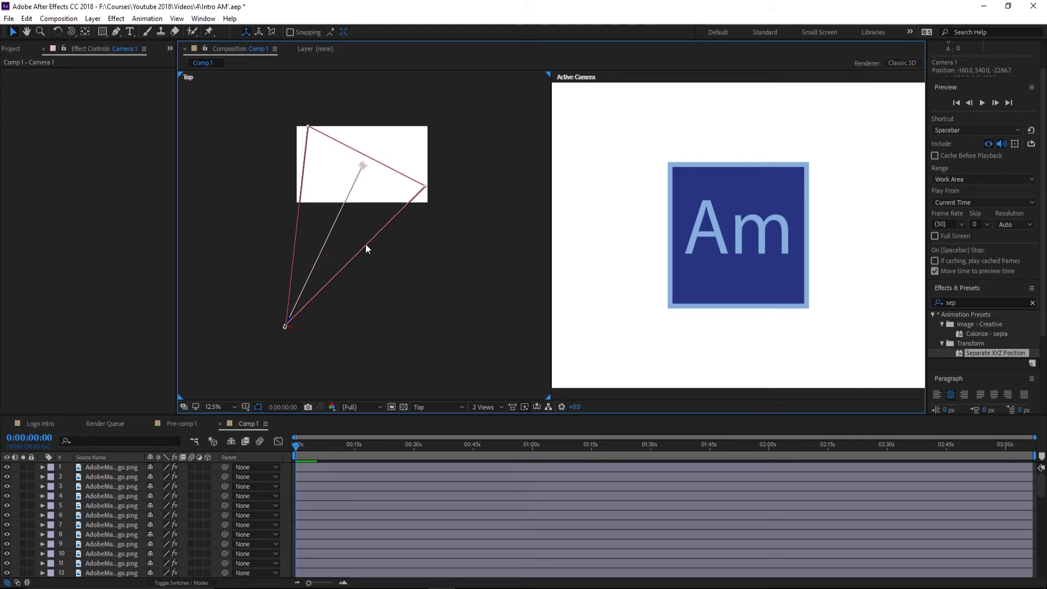
{"action": "left_click", "coordinate": [669, 264]}
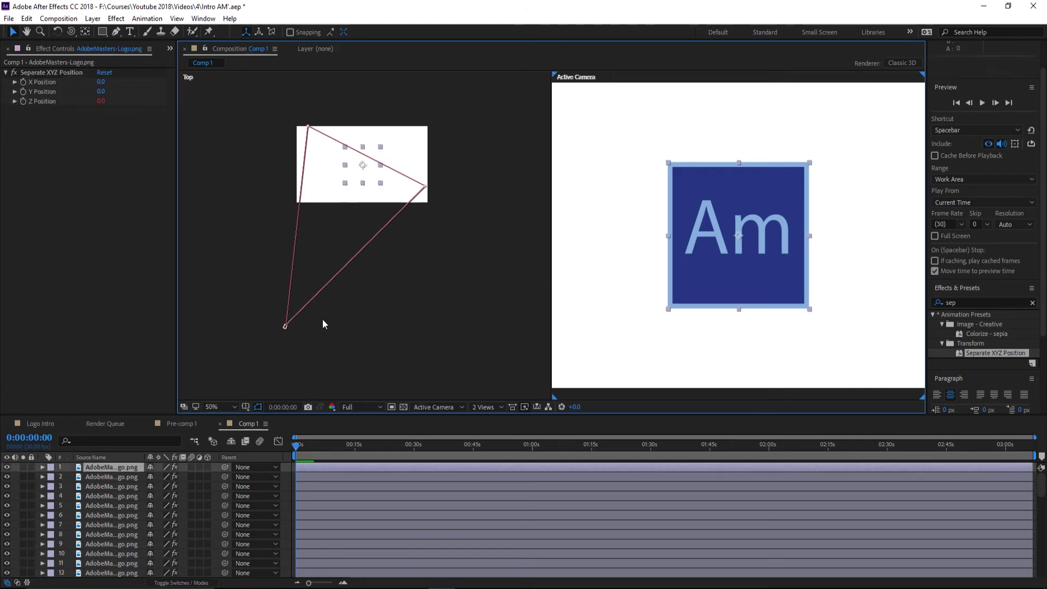
{"action": "left_click", "coordinate": [281, 325]}
{"action": "left_click_drag", "start_coordinate": [282, 325], "coordinate": [225, 260]}
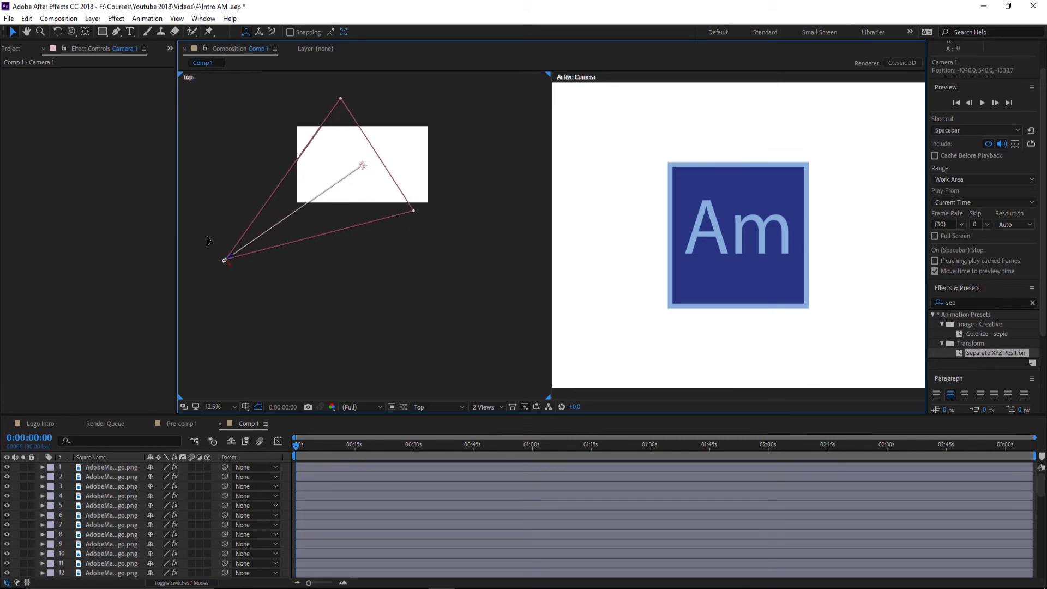
Select logo layers 2 through 51 and turn on their 3D Layer switch.
{"action": "left_click", "coordinate": [106, 475]}
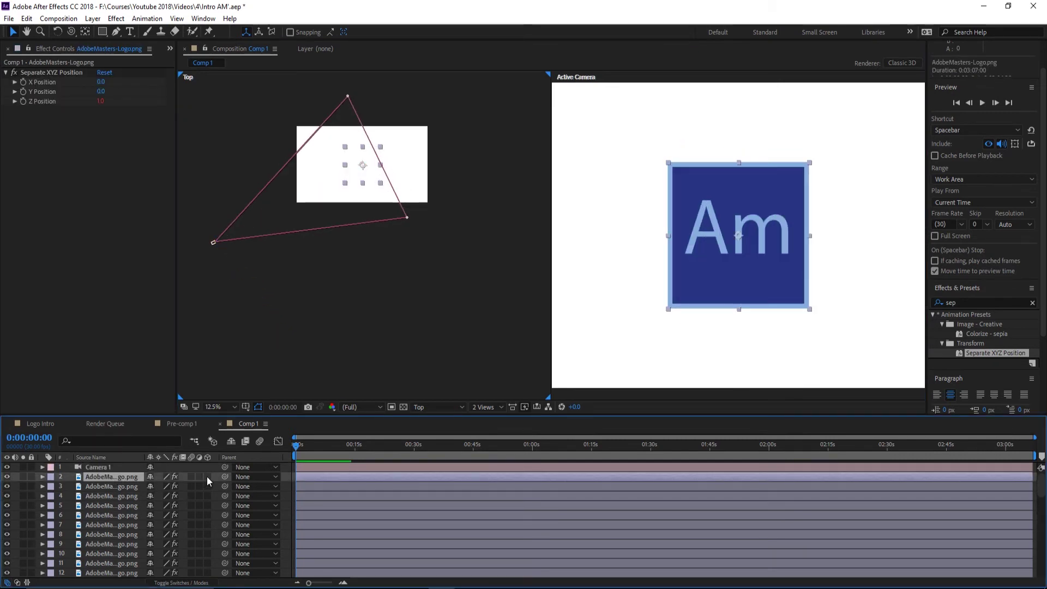
{"action": "scroll", "coordinate": [103, 480], "scroll_direction": "down", "scroll_amount": 10}
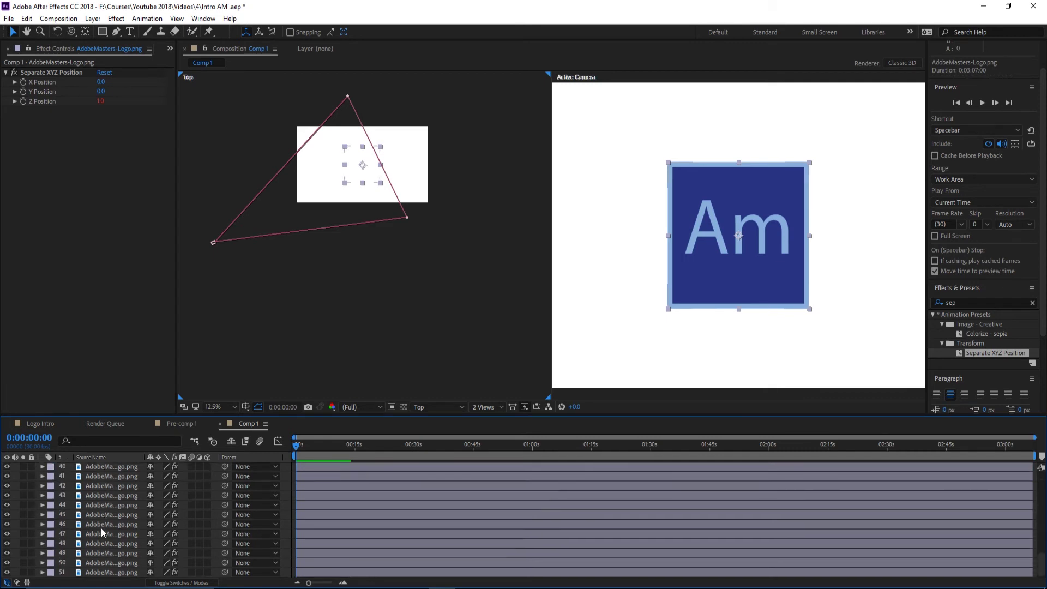
{"action": "scroll", "coordinate": [104, 529], "scroll_direction": "up", "scroll_amount": 10}
{"action": "scroll", "coordinate": [107, 508], "scroll_direction": "down", "scroll_amount": 5}
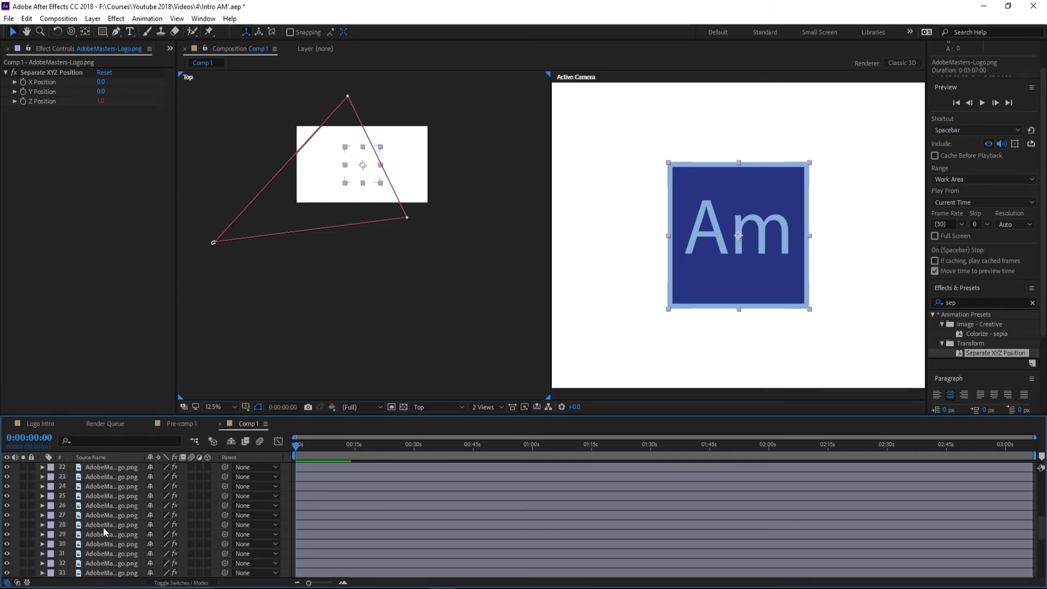
{"action": "scroll", "coordinate": [105, 540], "scroll_direction": "down", "scroll_amount": 4}
{"action": "left_click", "coordinate": [109, 570], "text": "shift"}
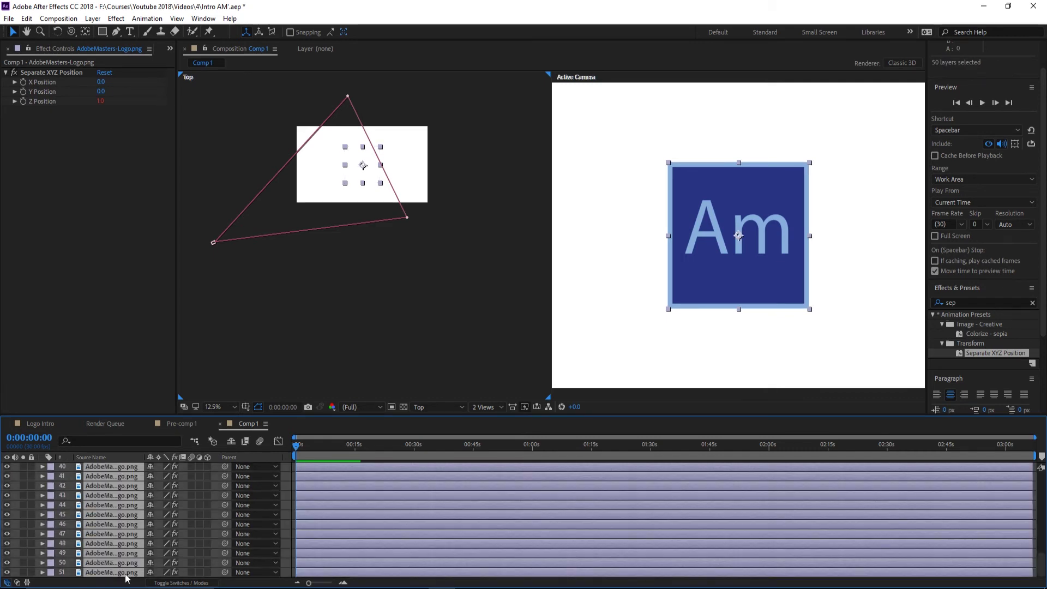
{"action": "left_click", "coordinate": [207, 572]}
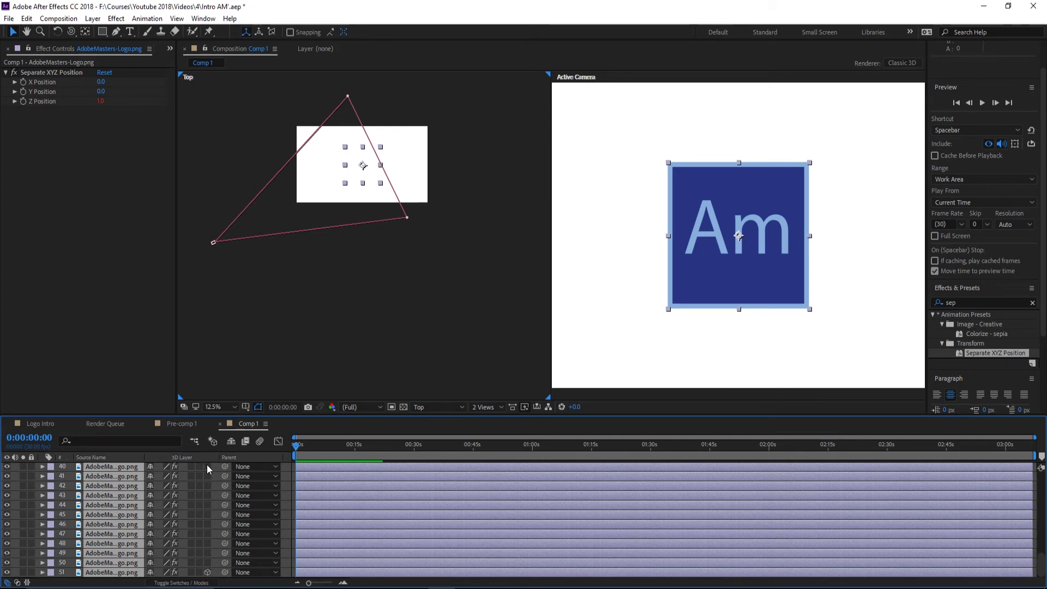
{"action": "left_click", "coordinate": [207, 467]}
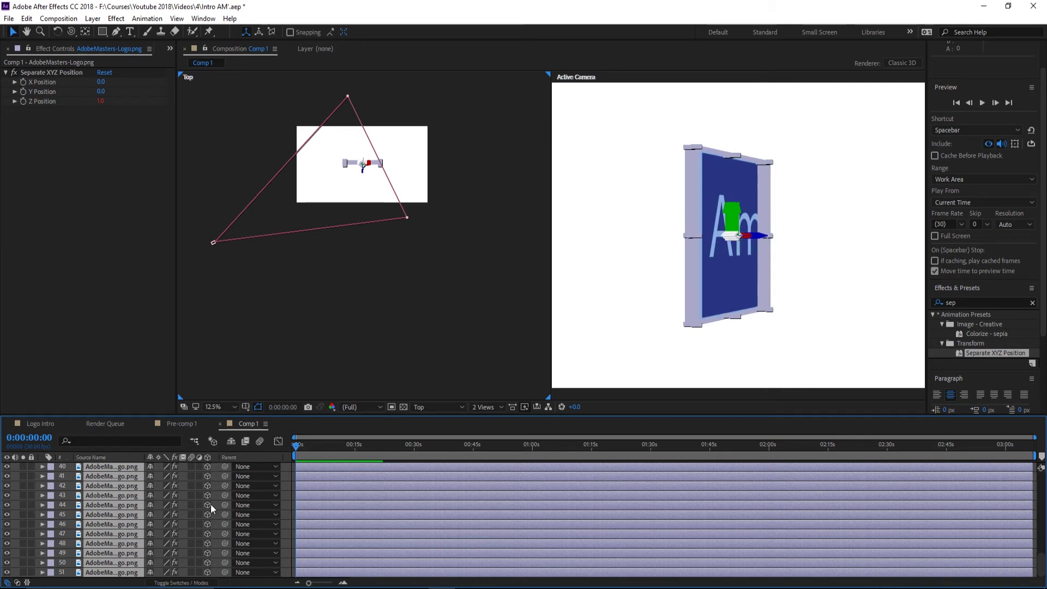
Toggle the timeline between the blending mode columns and the layer switch columns.
{"action": "left_click", "coordinate": [194, 584]}
{"action": "left_click", "coordinate": [194, 583]}
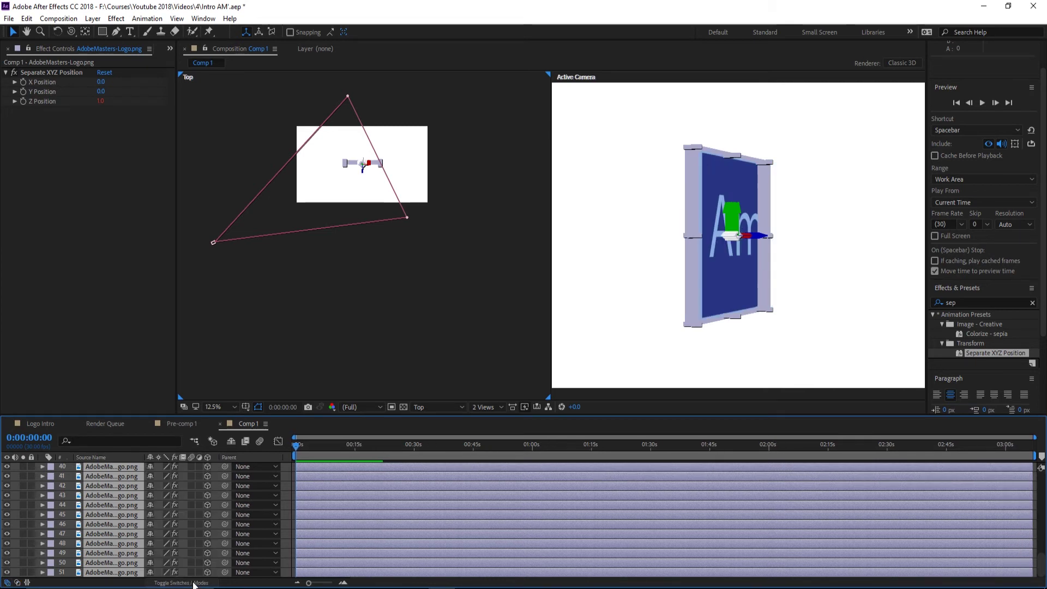
{"action": "left_click", "coordinate": [194, 583]}
{"action": "left_click", "coordinate": [205, 583]}
{"action": "scroll", "coordinate": [215, 518], "scroll_direction": "up", "scroll_amount": 12}
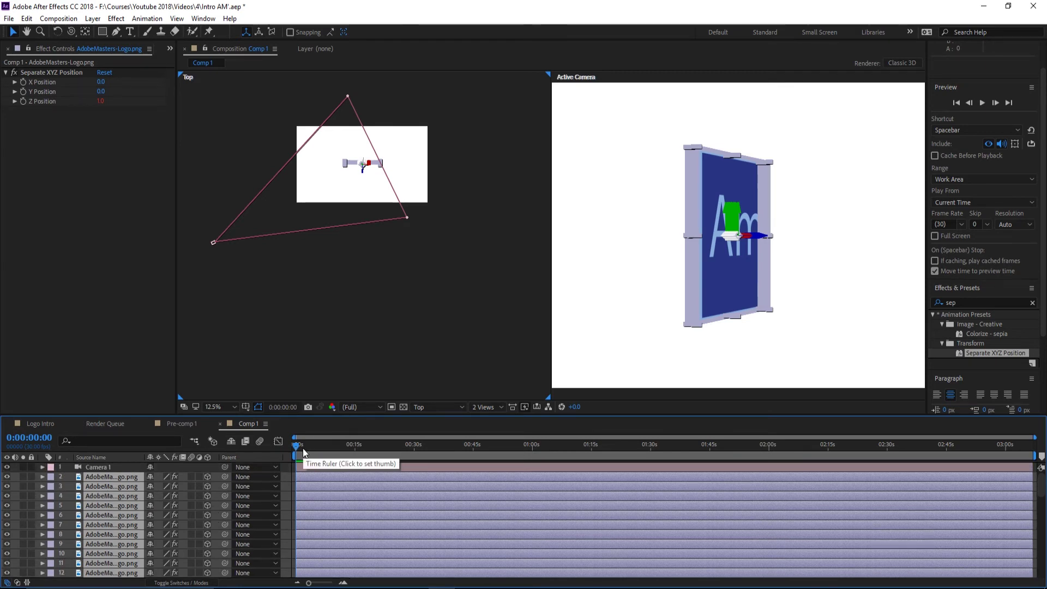
Drag Camera 1 in the Top view to about -366, 540, -1762.7, revealing the logo's thickness.
{"action": "left_click", "coordinate": [283, 281]}
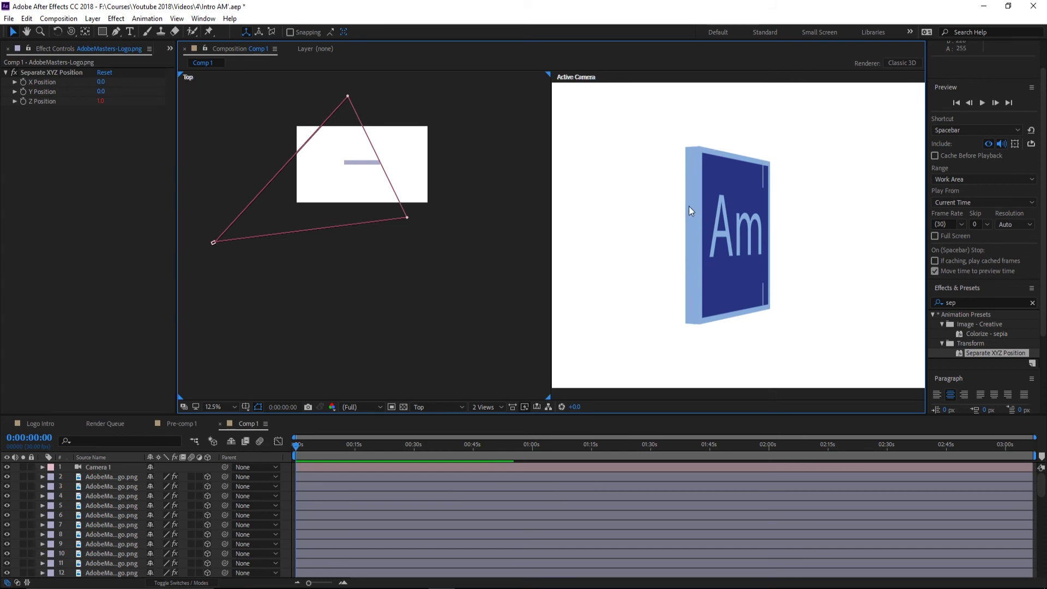
{"action": "left_click", "coordinate": [213, 243]}
{"action": "left_click_drag", "start_coordinate": [212, 248], "coordinate": [270, 291]}
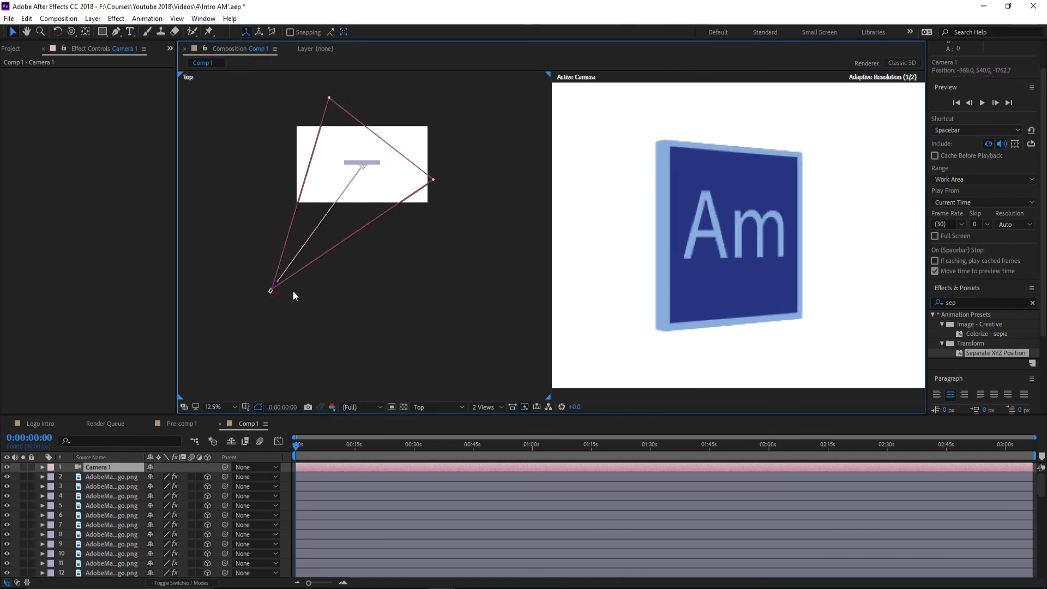
{"action": "left_click", "coordinate": [391, 311]}
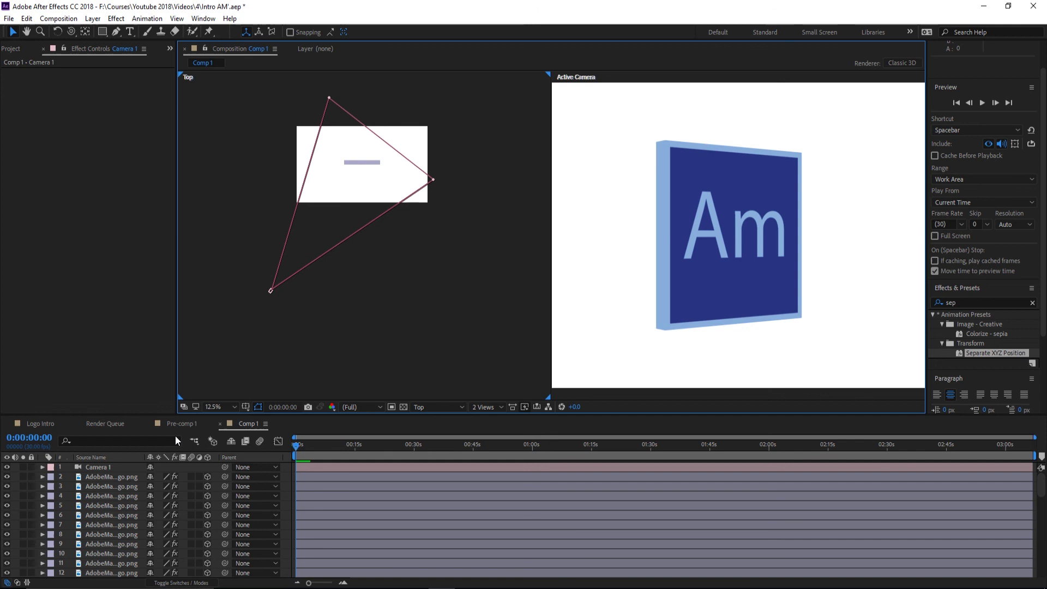
{"action": "left_click", "coordinate": [101, 493]}
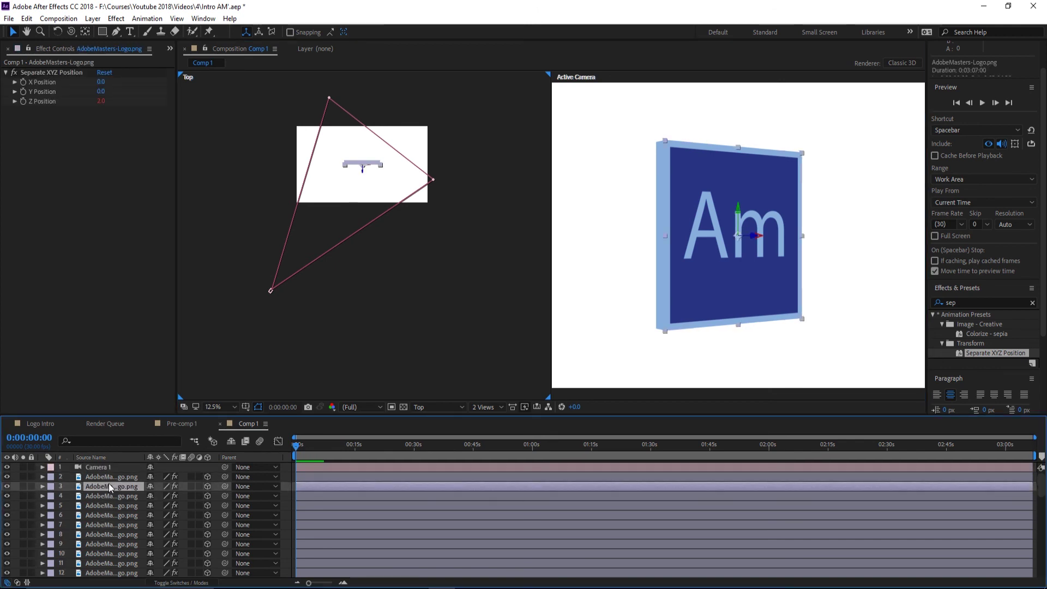
{"action": "scroll", "coordinate": [108, 512], "scroll_direction": "down", "scroll_amount": 7}
{"action": "scroll", "coordinate": [108, 543], "scroll_direction": "down", "scroll_amount": 6}
{"action": "left_click", "coordinate": [113, 573]}
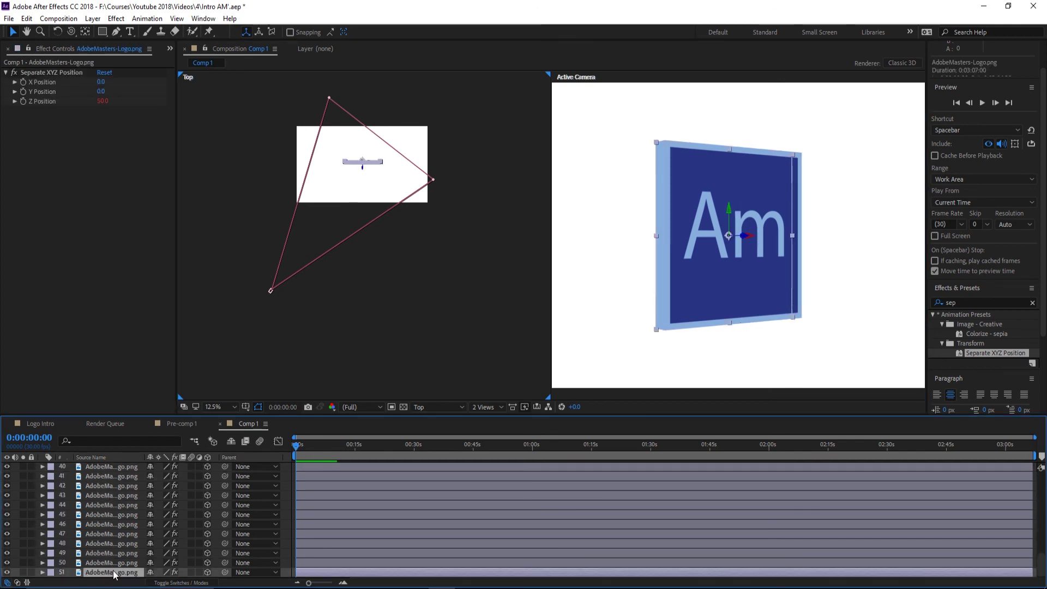
{"action": "scroll", "coordinate": [119, 508], "scroll_direction": "up", "scroll_amount": 13}
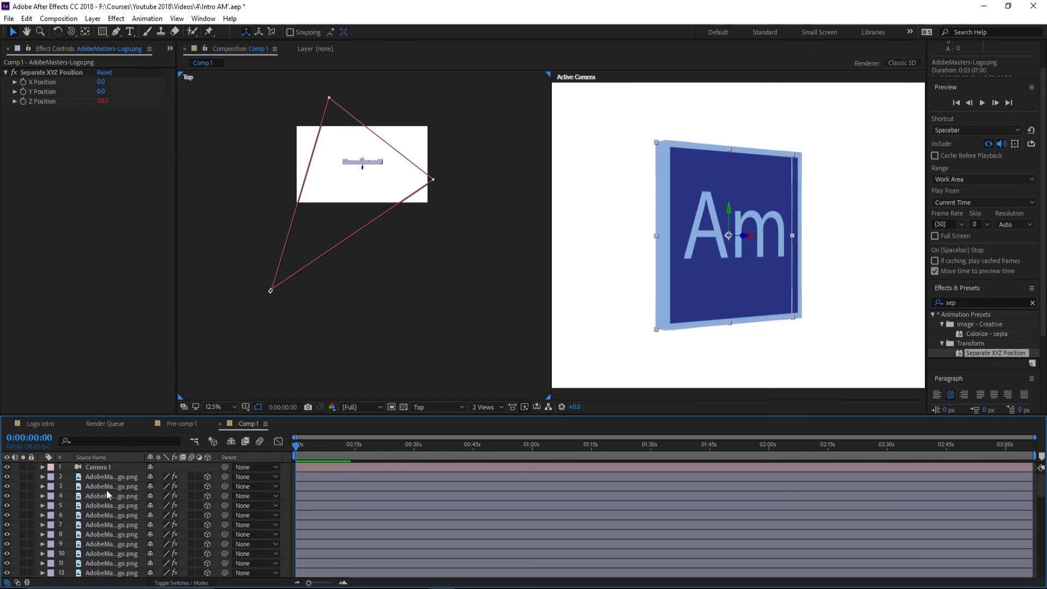
{"action": "left_click", "coordinate": [60, 488], "text": "shift"}
{"action": "left_click", "coordinate": [6, 486]}
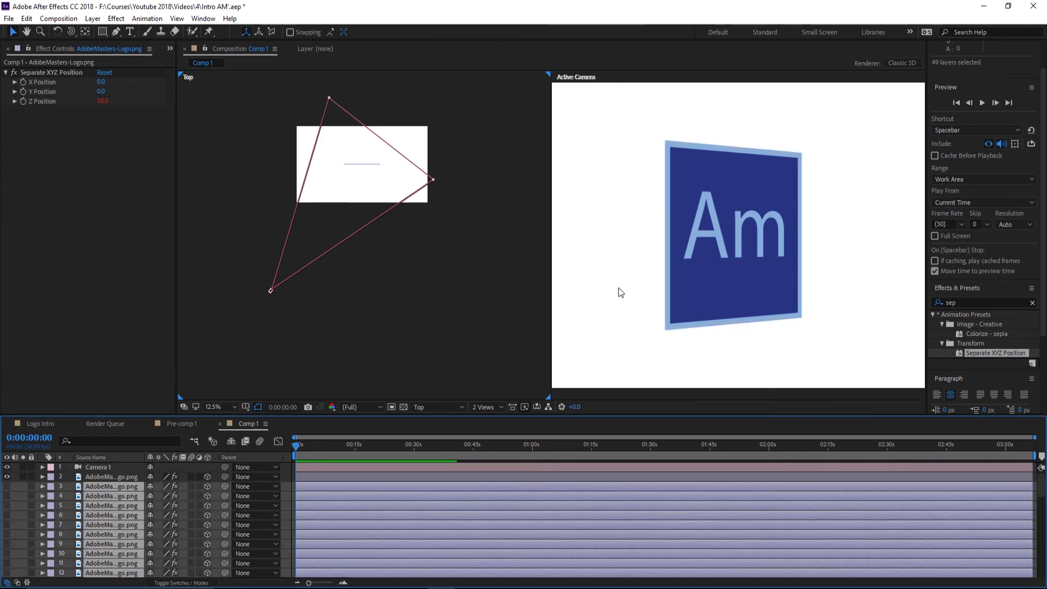
{"action": "left_click", "coordinate": [7, 487]}
{"action": "left_click", "coordinate": [7, 494]}
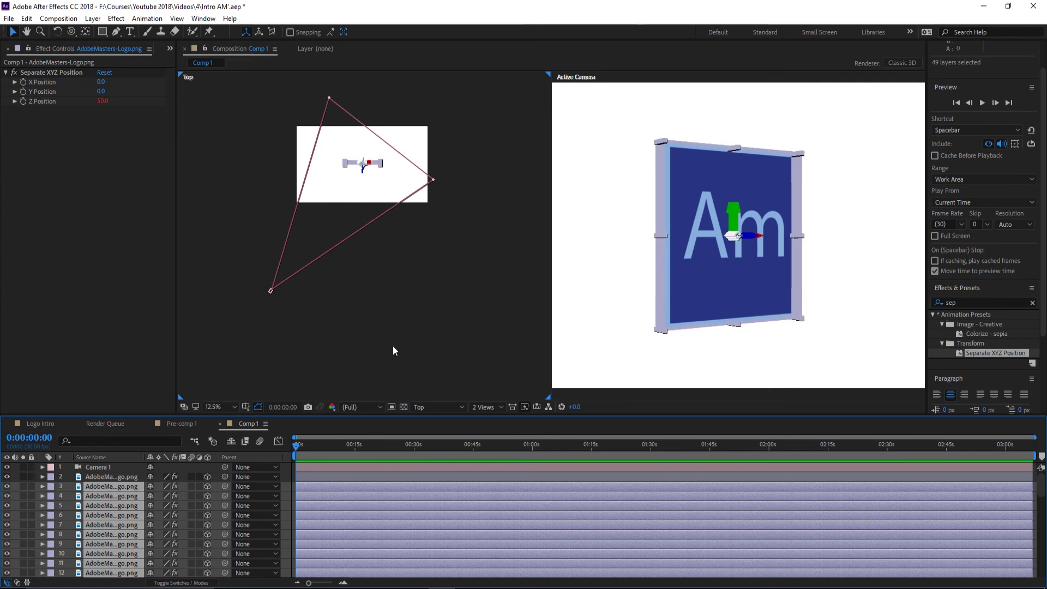
{"action": "left_click", "coordinate": [417, 328]}
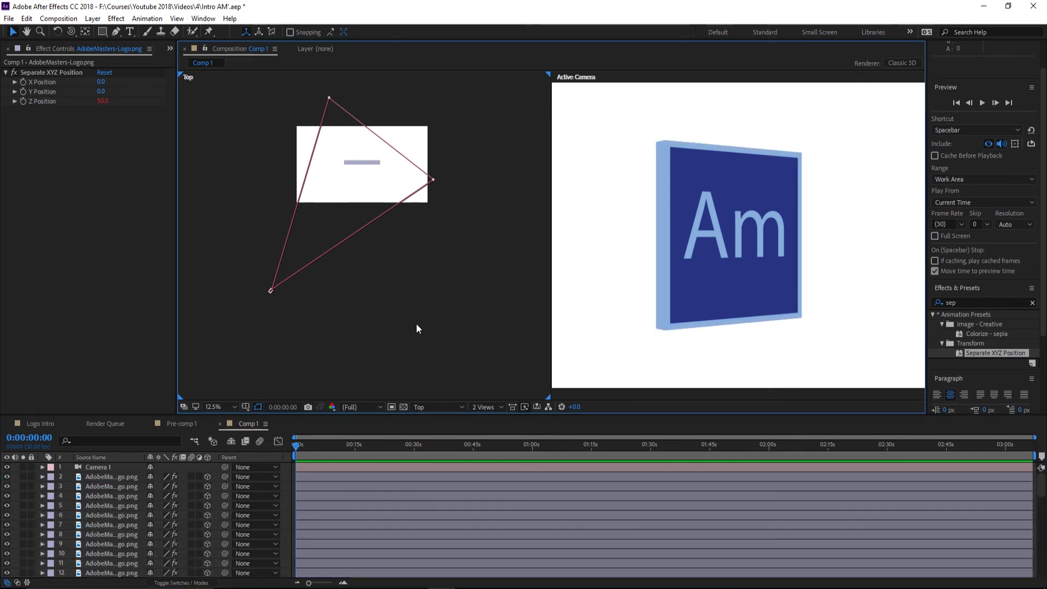